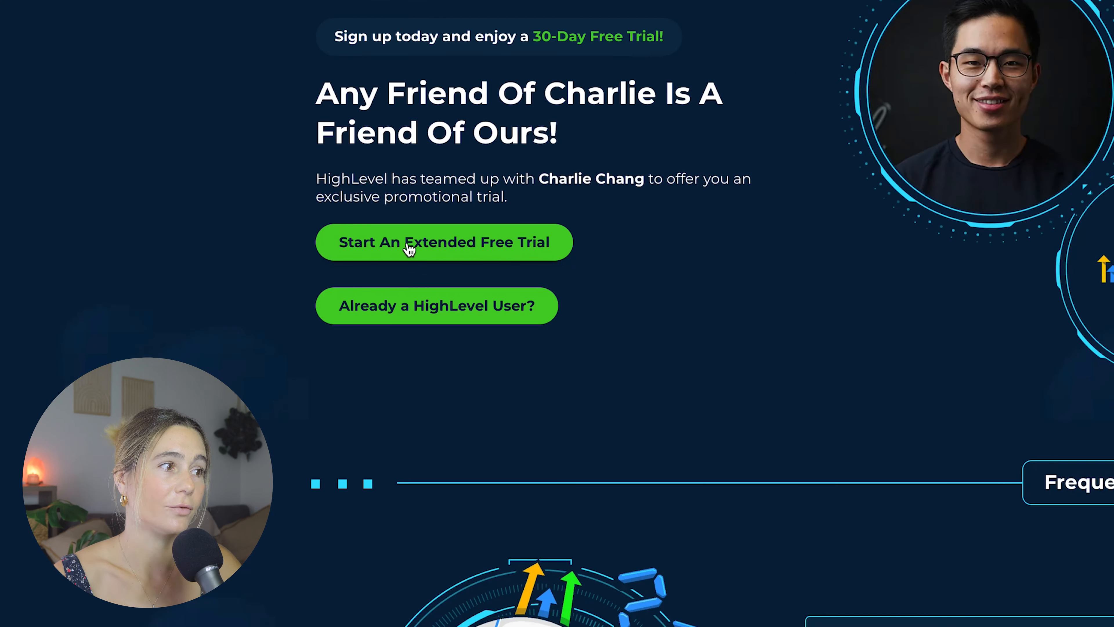
- Open the extended 30-day free trial sign-up form to view its fields, and close it
{"action": "left_click", "coordinate": [506, 259]}
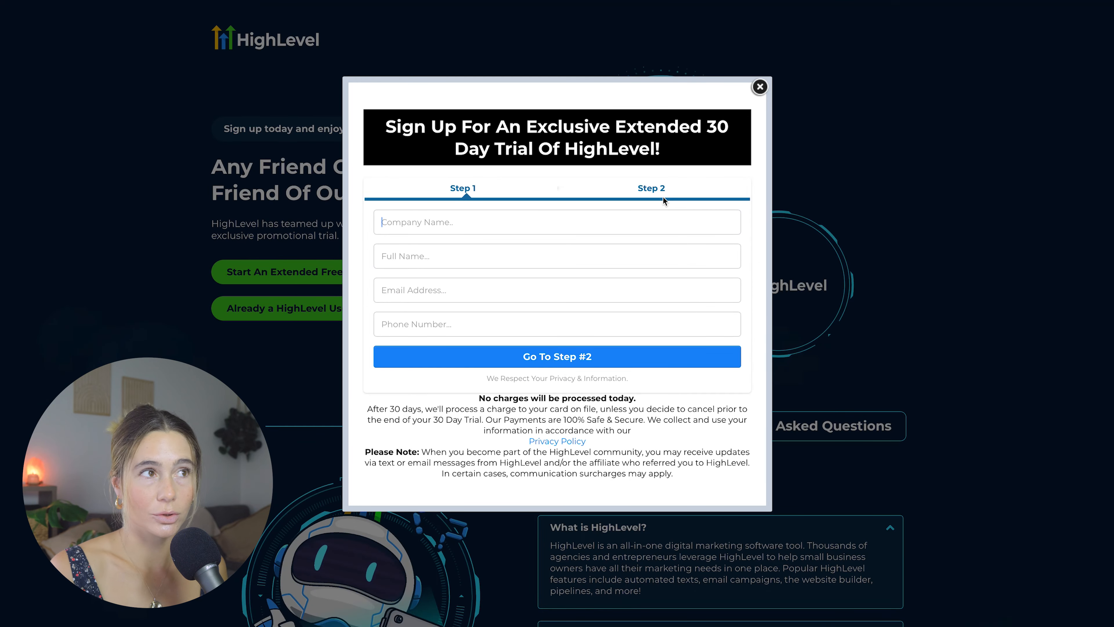
{"action": "left_click", "coordinate": [759, 87]}
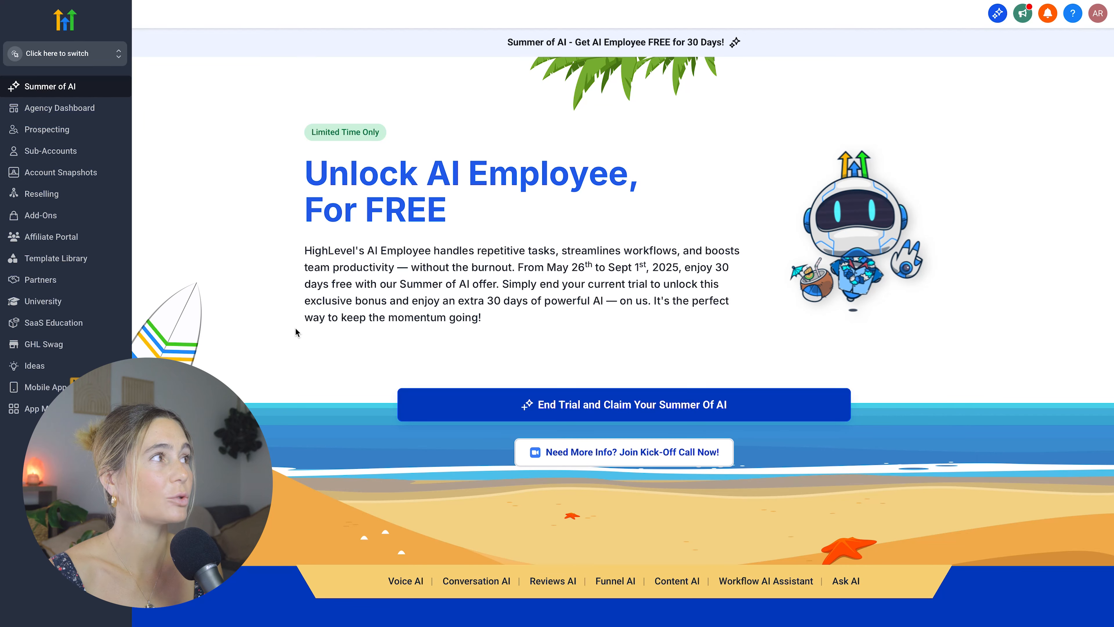
- Switch from the agency view to the Sonoma County sub-account
{"action": "left_click", "coordinate": [62, 53]}
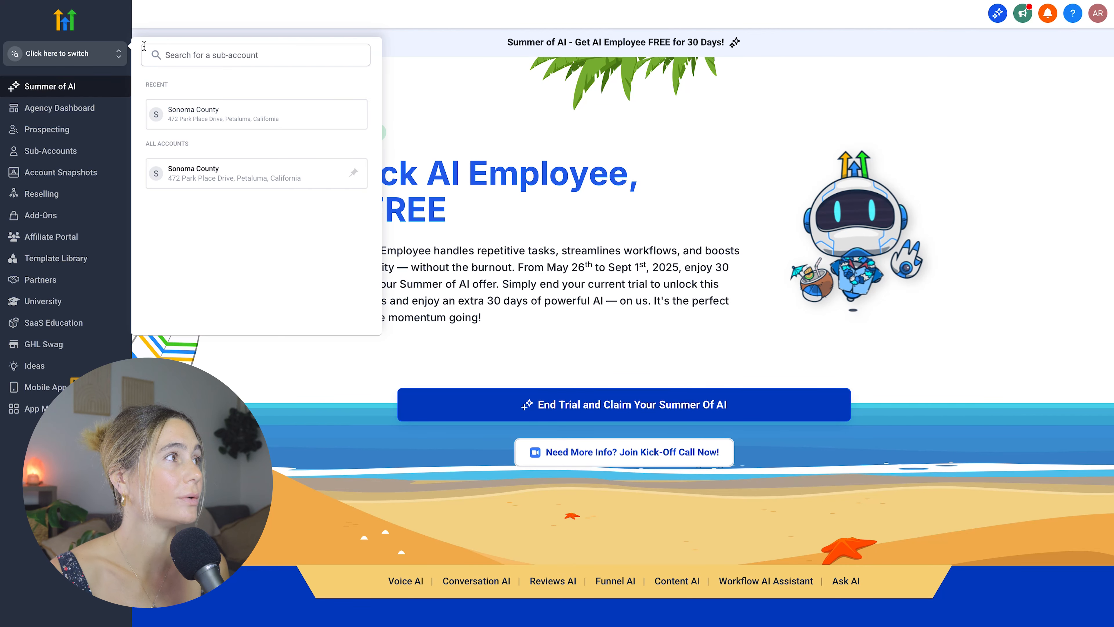
{"action": "left_click", "coordinate": [240, 126]}
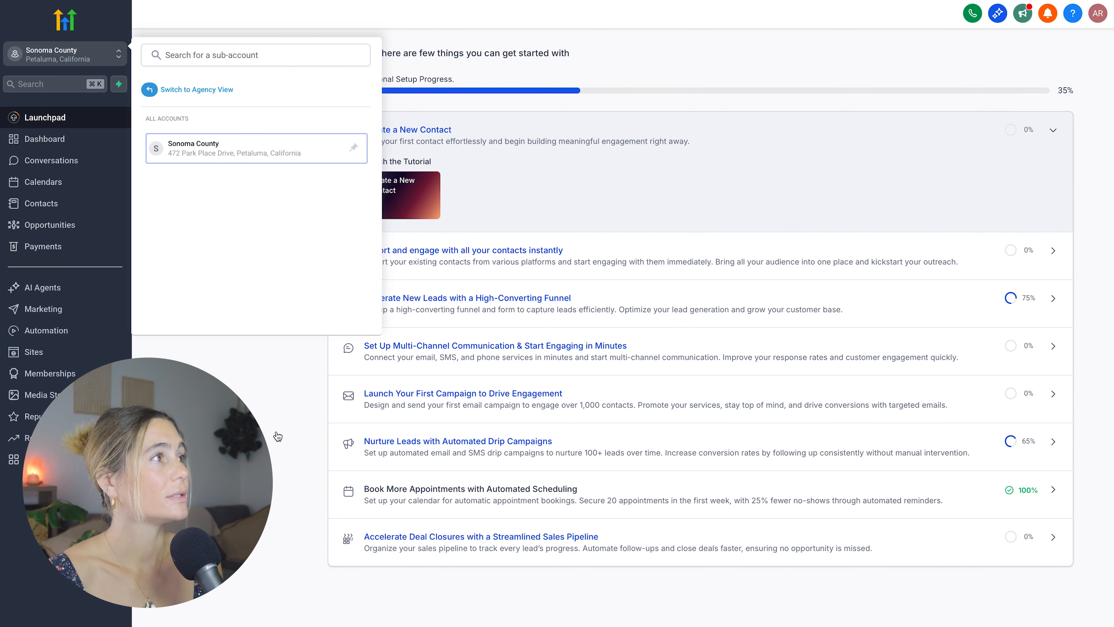
{"action": "left_click", "coordinate": [292, 456]}
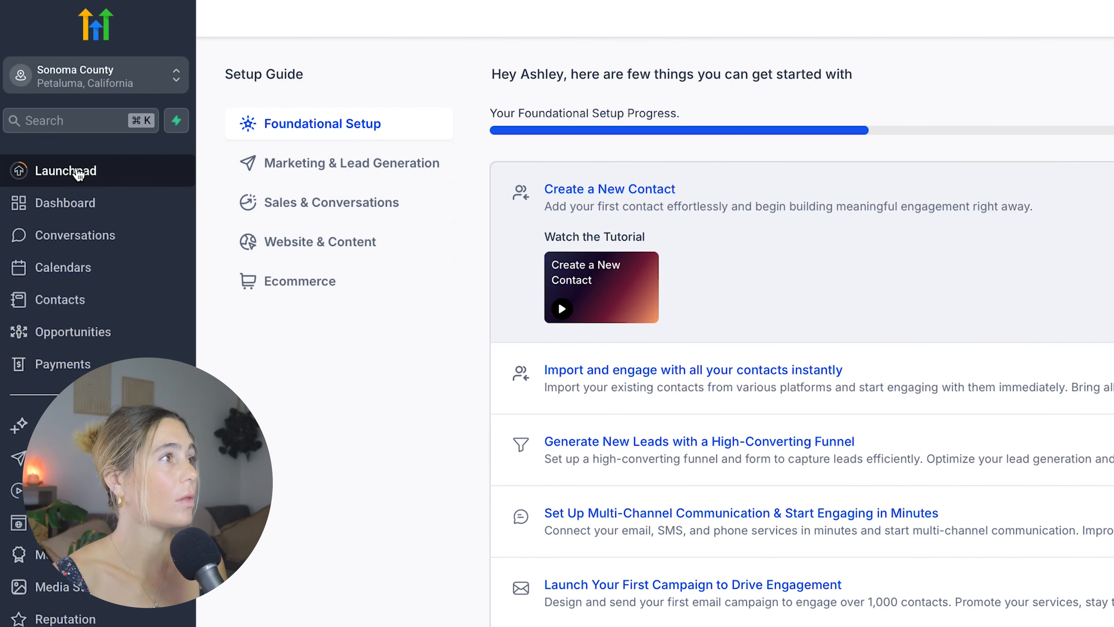
- Look through the sub-account's Dashboard, Conversations, Calendars, Contacts, Opportunities and Payments sections
{"action": "left_click", "coordinate": [64, 208]}
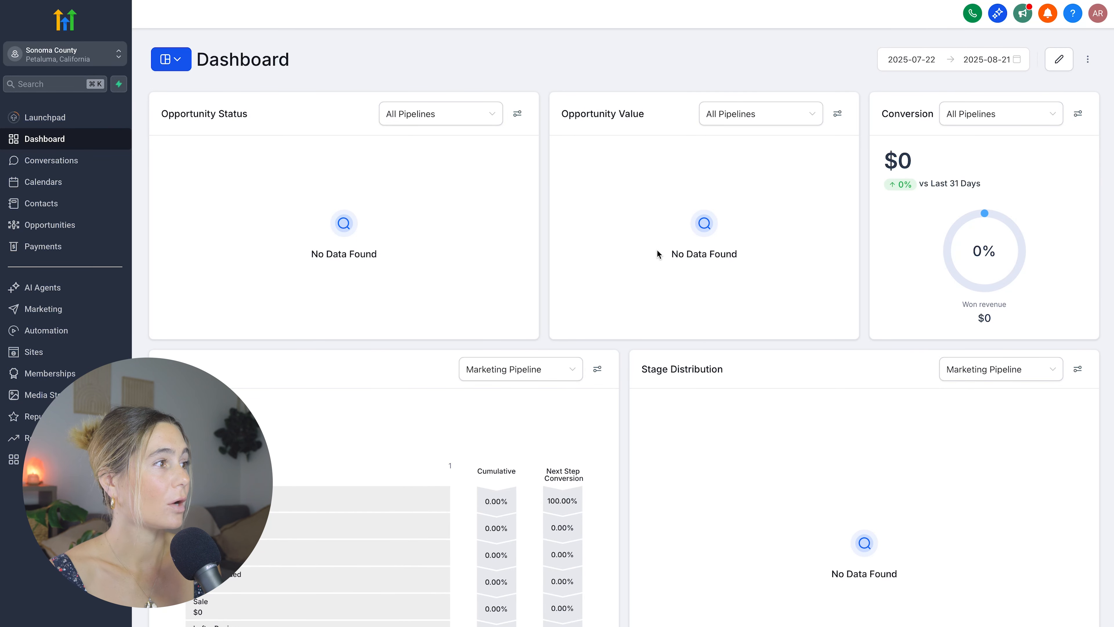
{"action": "scroll", "coordinate": [656, 250], "scroll_direction": "down", "scroll_amount": 2}
{"action": "mouse_move", "coordinate": [255, 400]}
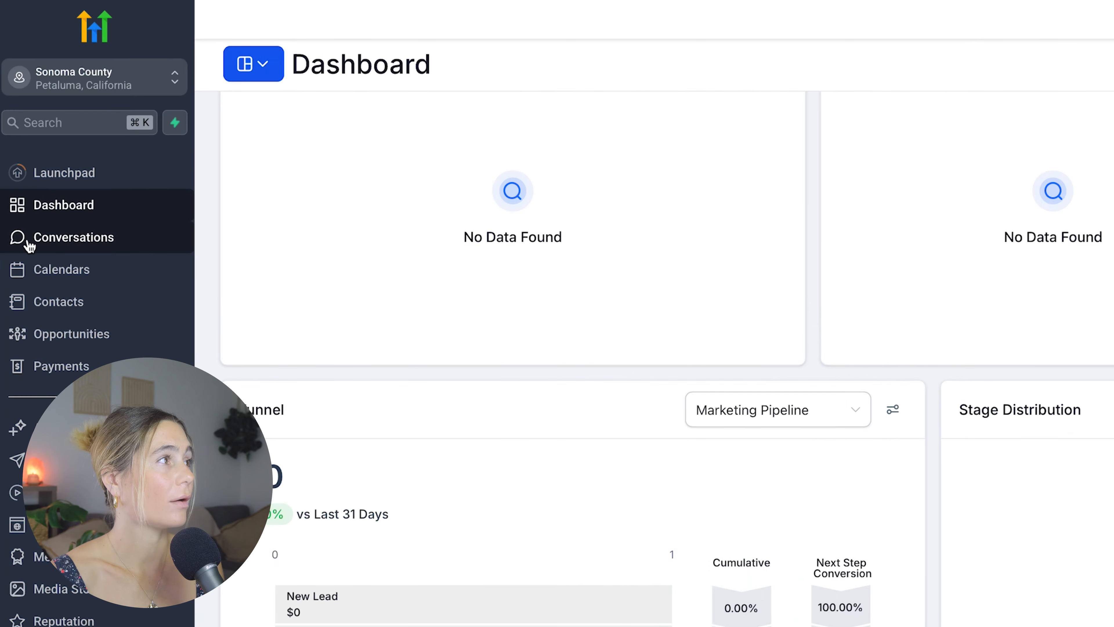
{"action": "left_click", "coordinate": [19, 161]}
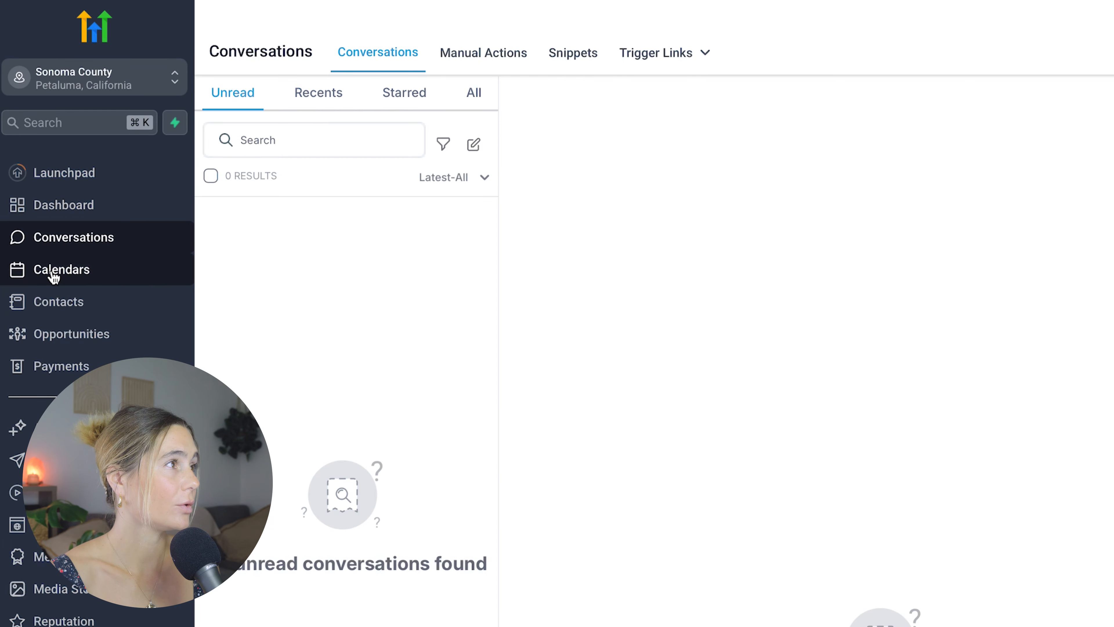
{"action": "left_click", "coordinate": [60, 276]}
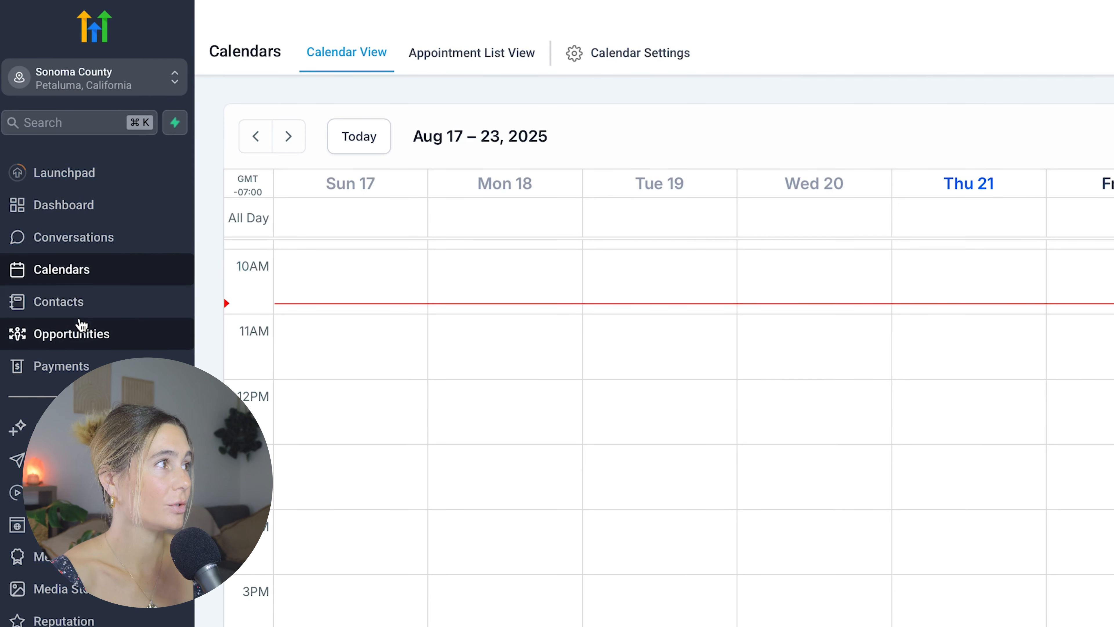
{"action": "left_click", "coordinate": [81, 338]}
{"action": "left_click", "coordinate": [59, 302]}
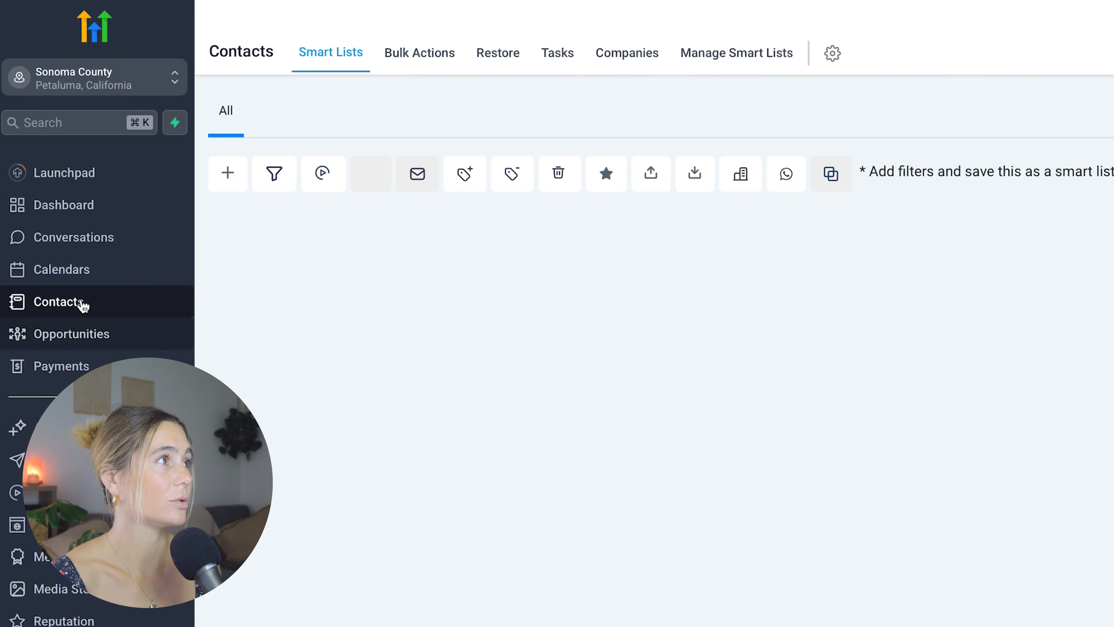
{"action": "left_click", "coordinate": [79, 334]}
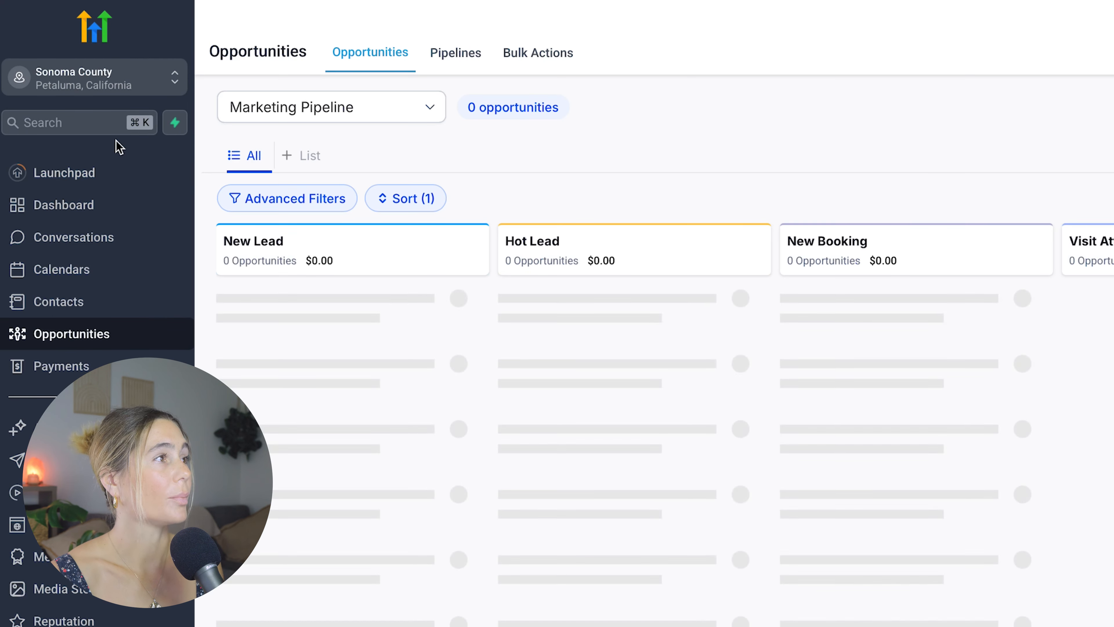
{"action": "scroll", "coordinate": [971, 448], "scroll_direction": "right", "scroll_amount": 5}
{"action": "scroll", "coordinate": [361, 375], "scroll_direction": "left", "scroll_amount": 5}
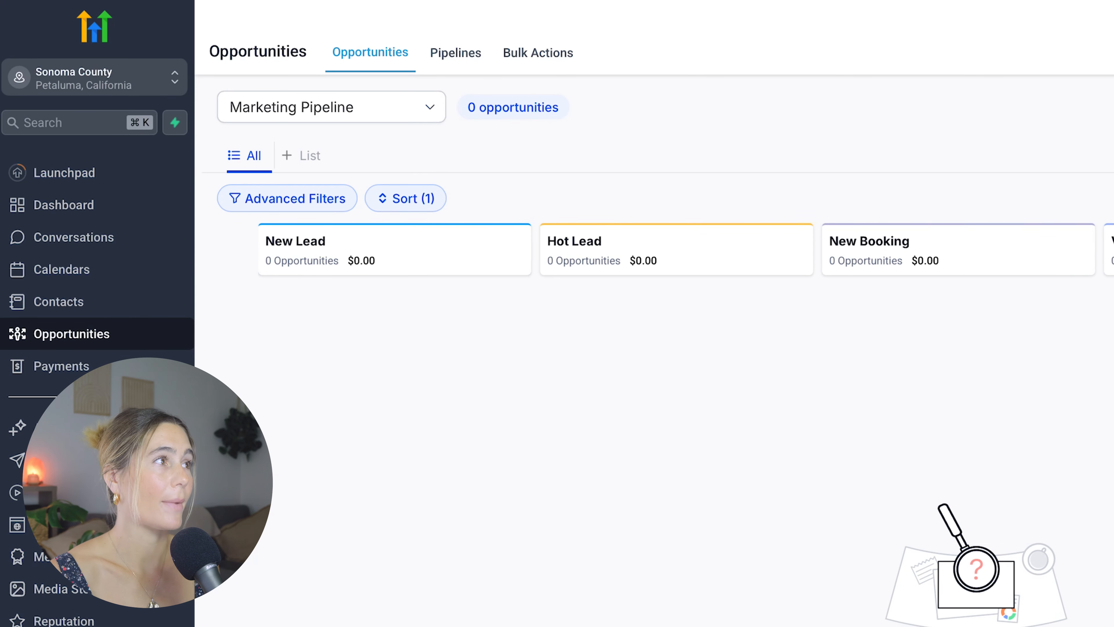
{"action": "left_click", "coordinate": [62, 366]}
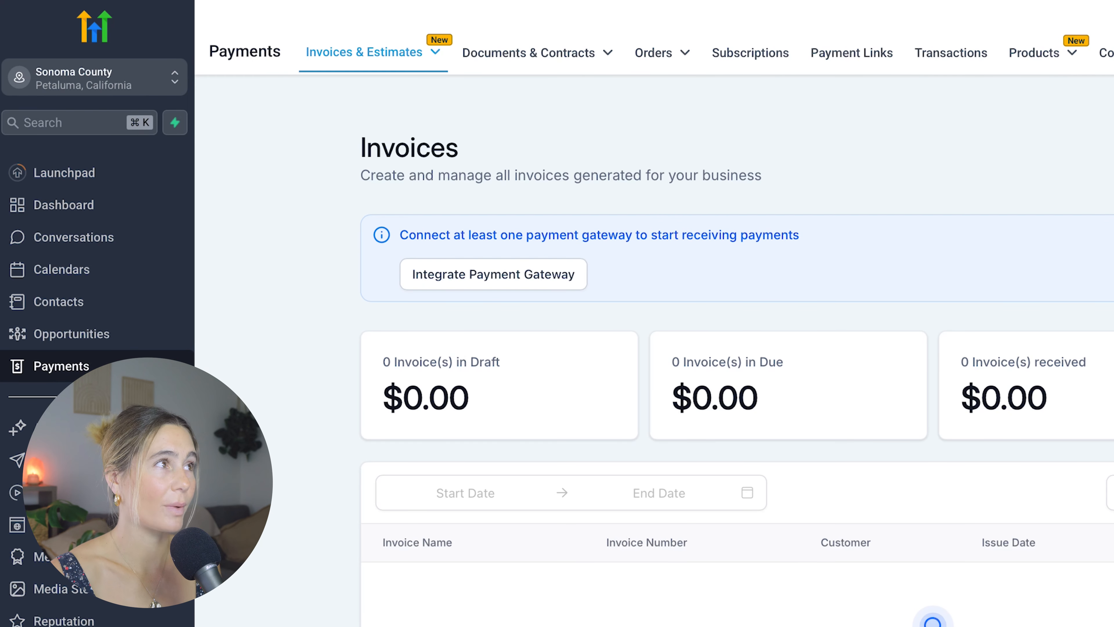
- Look through the AI Agents, Marketing, Automation, Sites, Memberships, Media Storage, Reputation and Reporting sections
{"action": "left_click", "coordinate": [32, 430]}
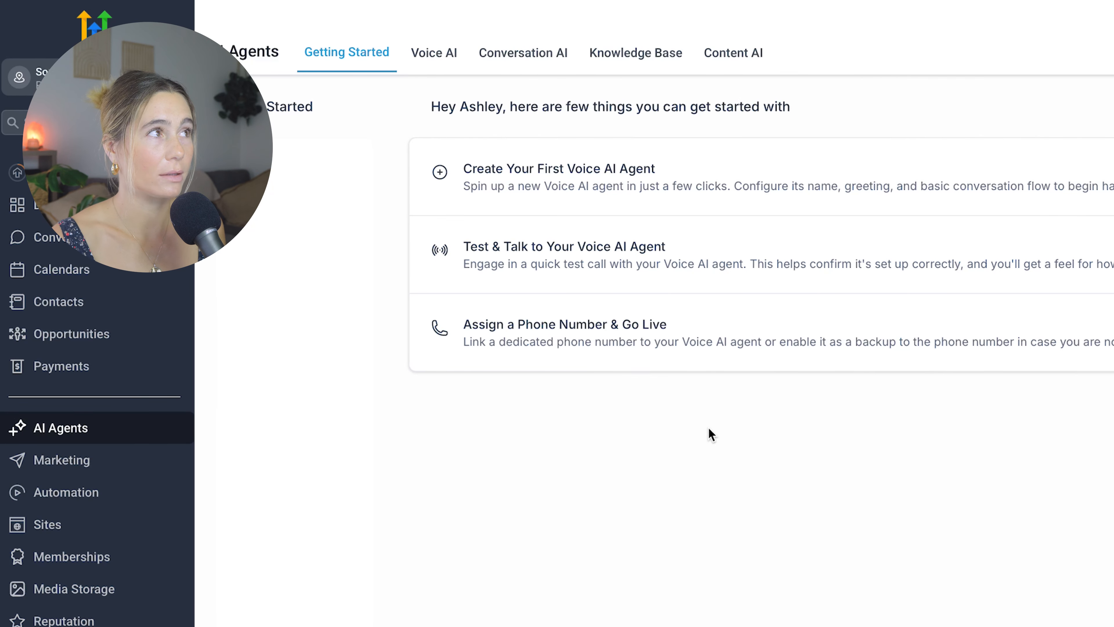
{"action": "left_click", "coordinate": [29, 464]}
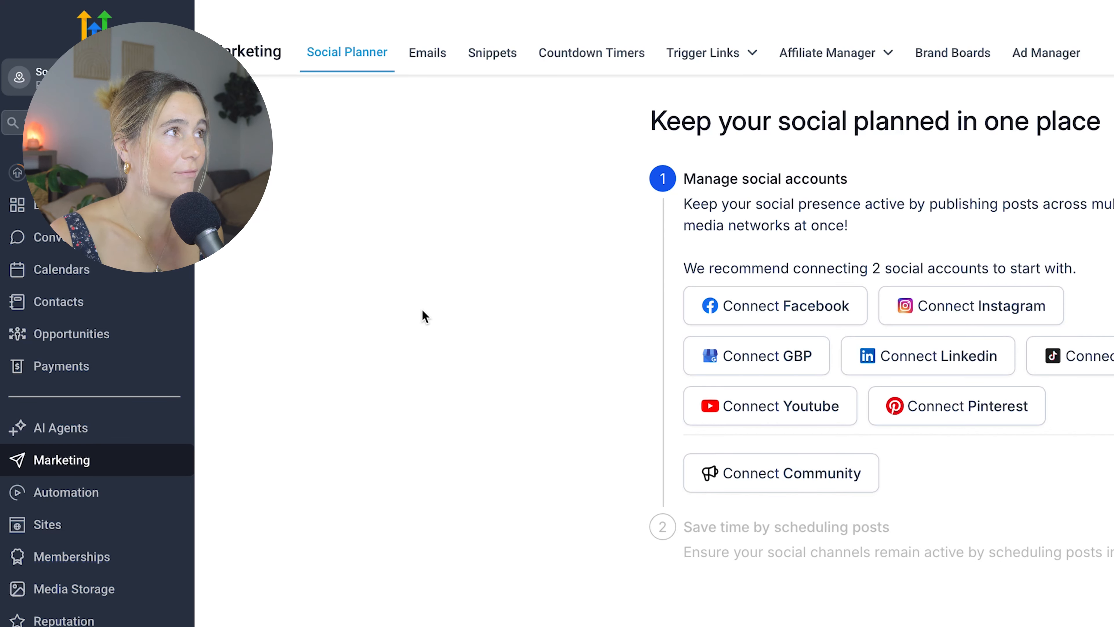
{"action": "left_click", "coordinate": [57, 494]}
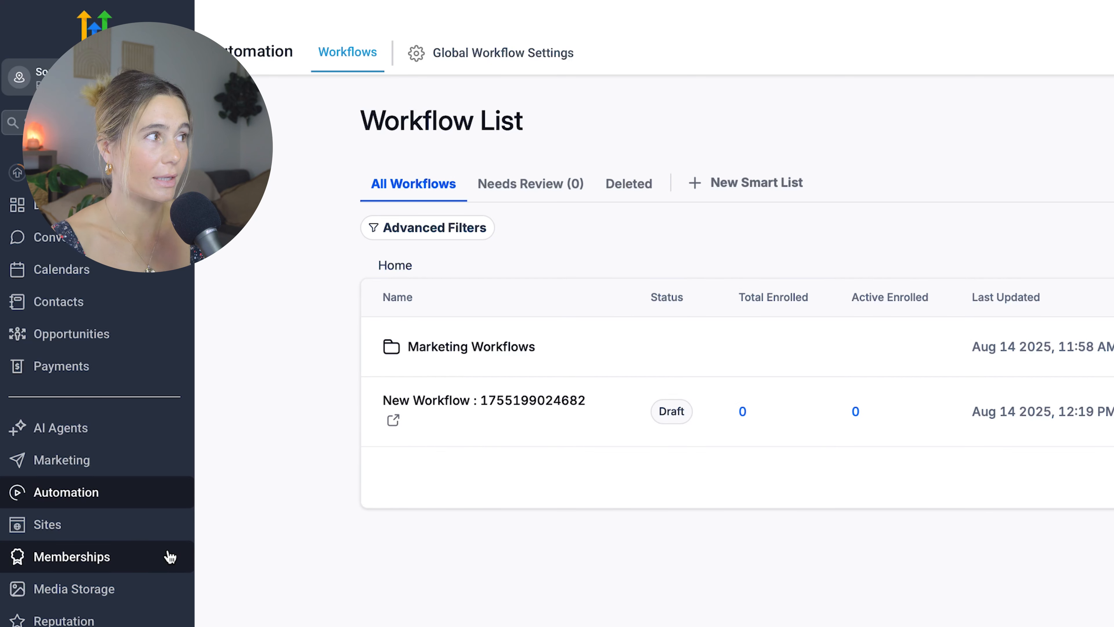
{"action": "left_click", "coordinate": [105, 529]}
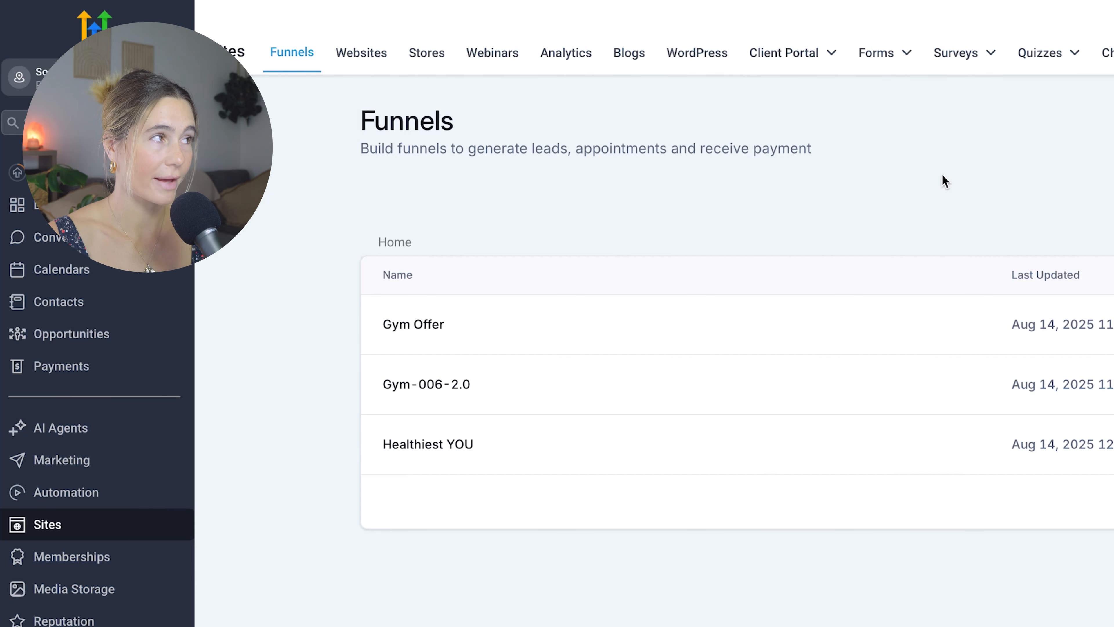
{"action": "left_click", "coordinate": [95, 562]}
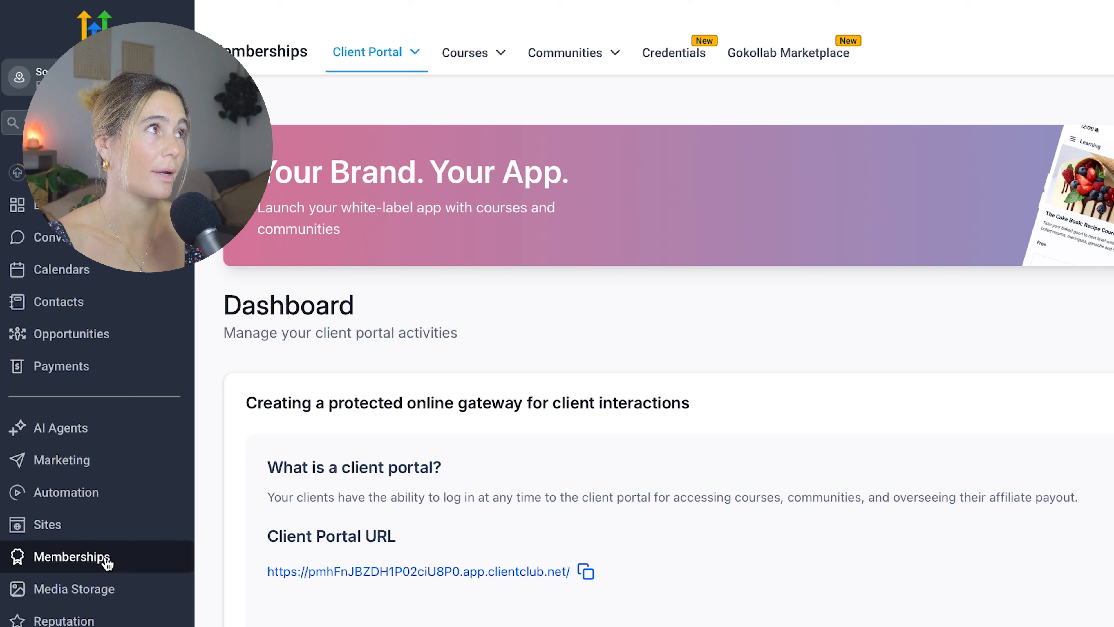
{"action": "left_click", "coordinate": [65, 596]}
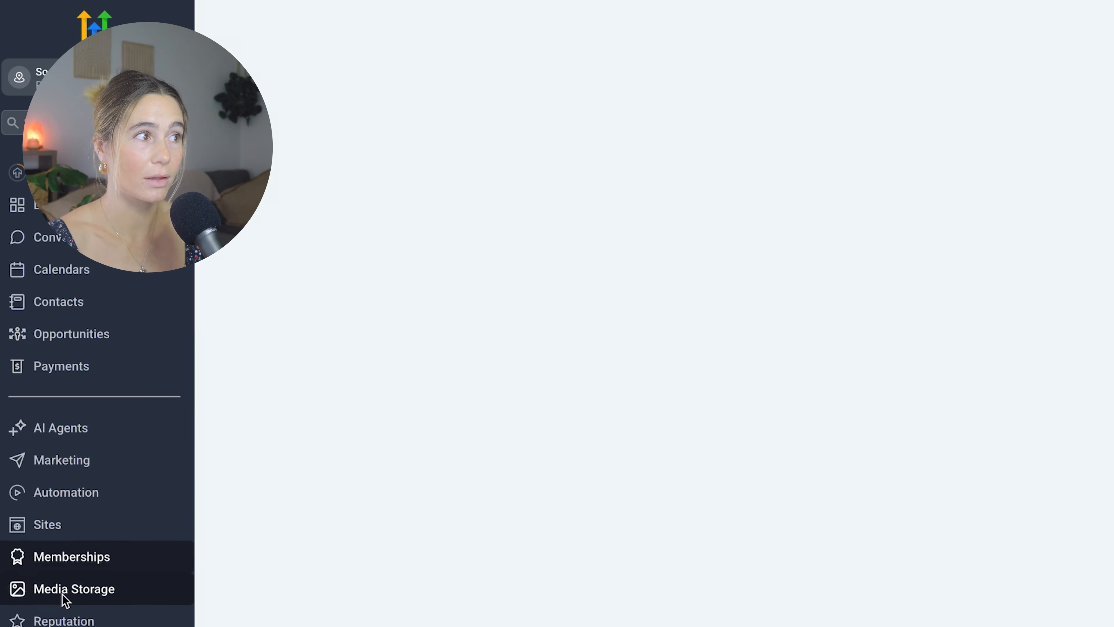
{"action": "left_click", "coordinate": [102, 620]}
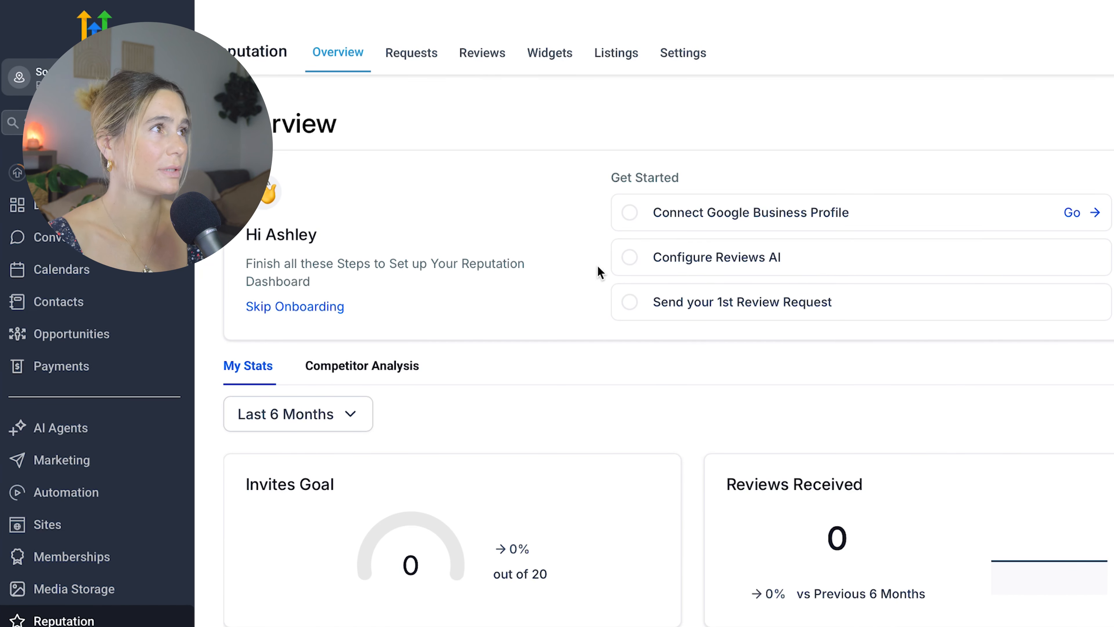
{"action": "scroll", "coordinate": [88, 605], "scroll_direction": "down", "scroll_amount": 2}
{"action": "left_click", "coordinate": [61, 583]}
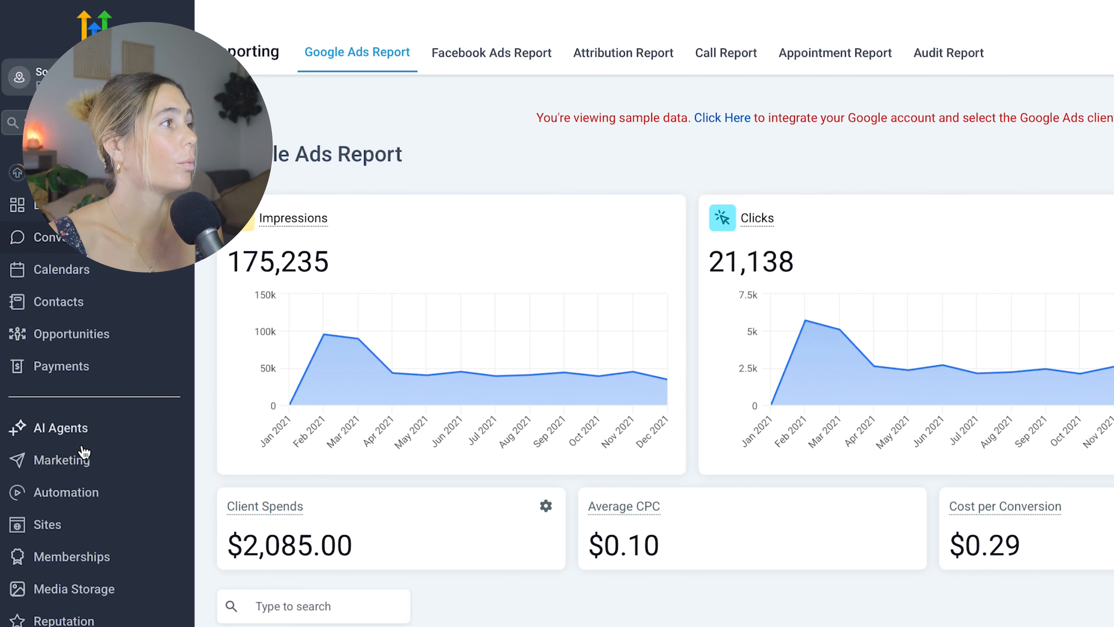
- Open the forms list under Sites and start a new form from templates
{"action": "left_click", "coordinate": [67, 525]}
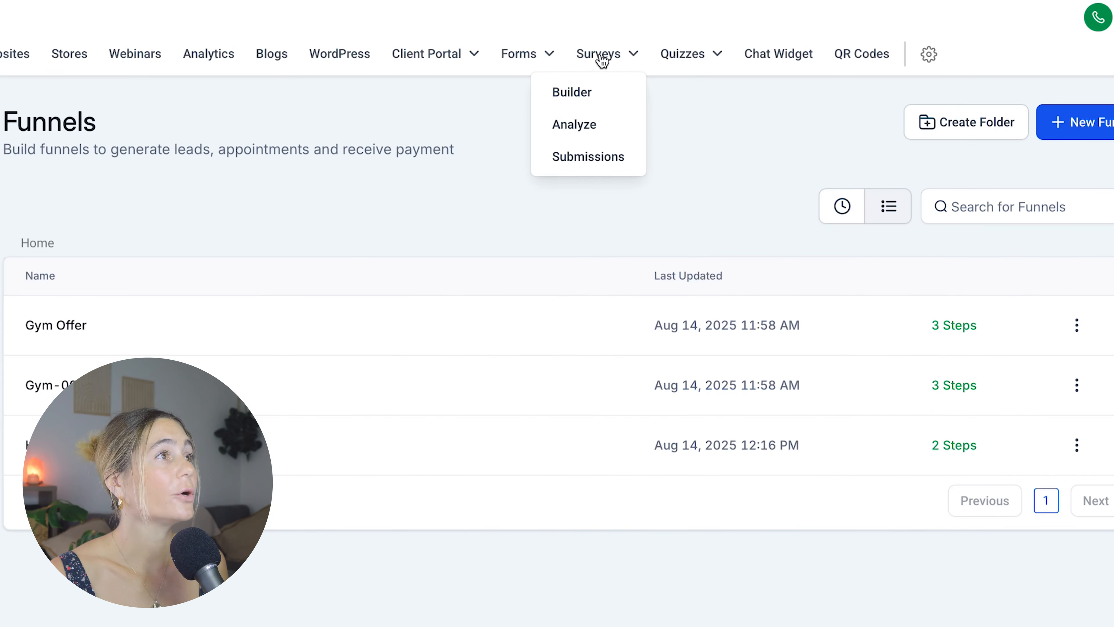
{"action": "mouse_move", "coordinate": [914, 57]}
{"action": "left_click", "coordinate": [549, 57]}
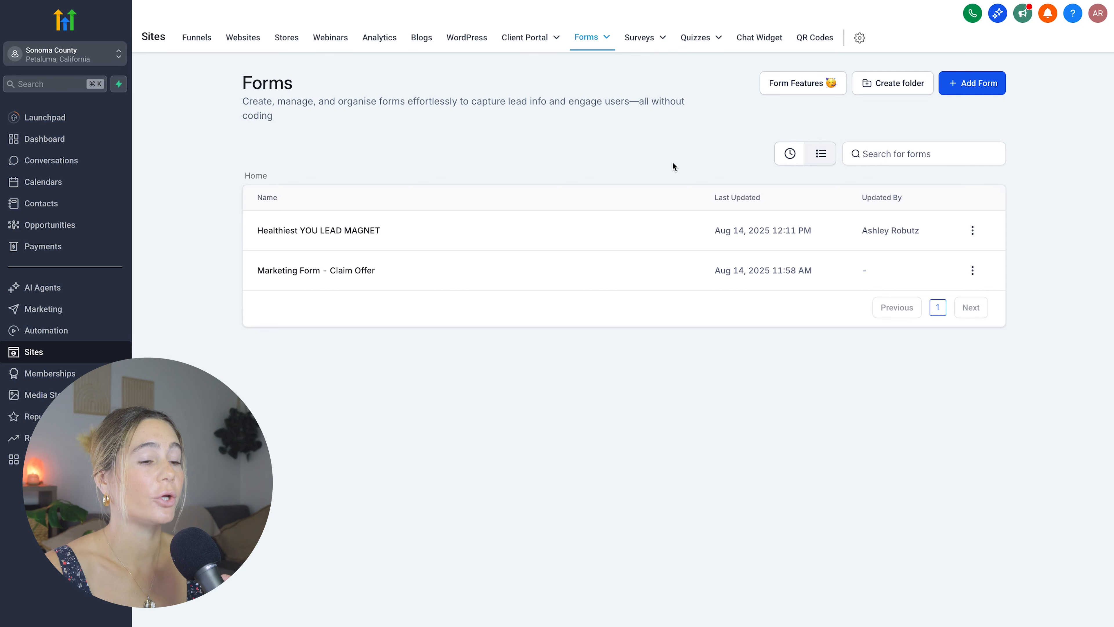
{"action": "left_click", "coordinate": [971, 85]}
{"action": "left_click", "coordinate": [689, 363]}
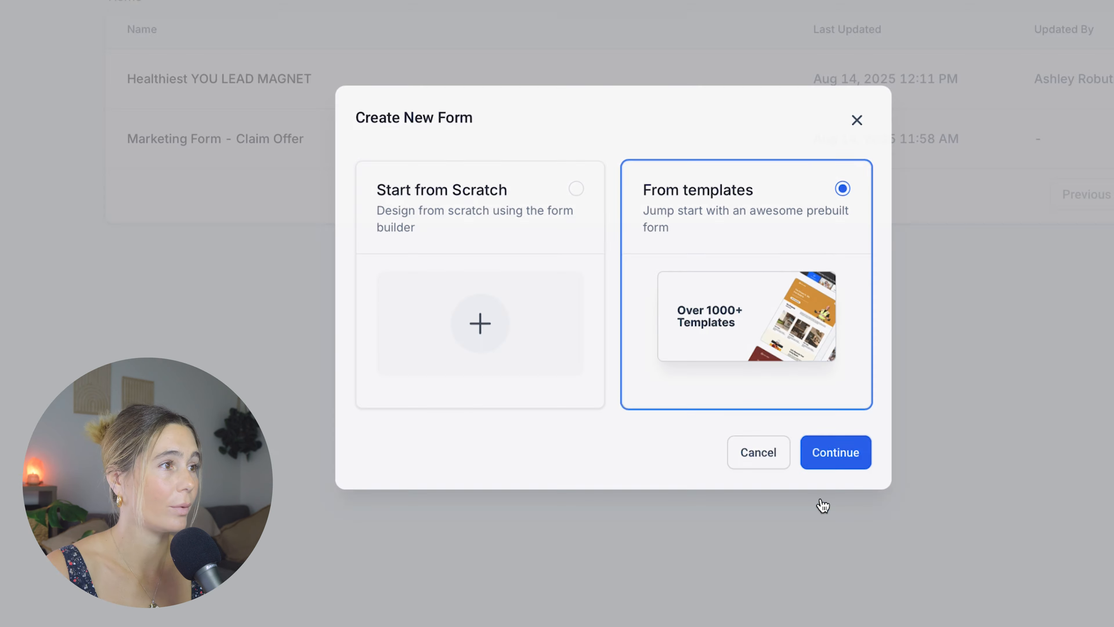
{"action": "left_click", "coordinate": [719, 506]}
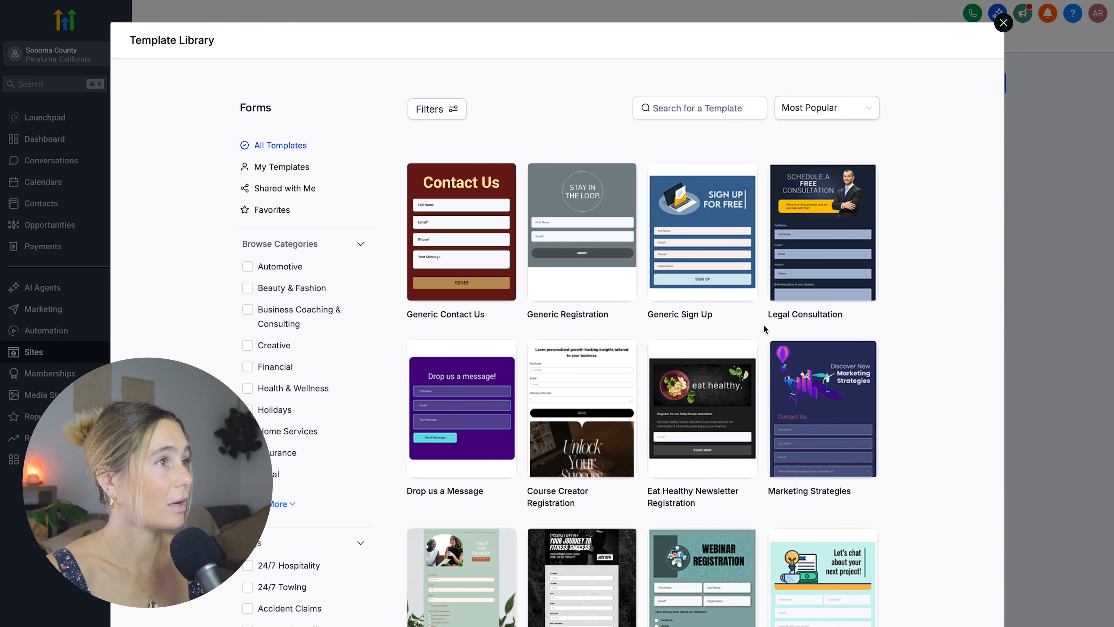
- Filter the form templates by Health & Wellness and create the form from the Join Wellness Community template
{"action": "scroll", "coordinate": [734, 398], "scroll_direction": "down", "scroll_amount": 5}
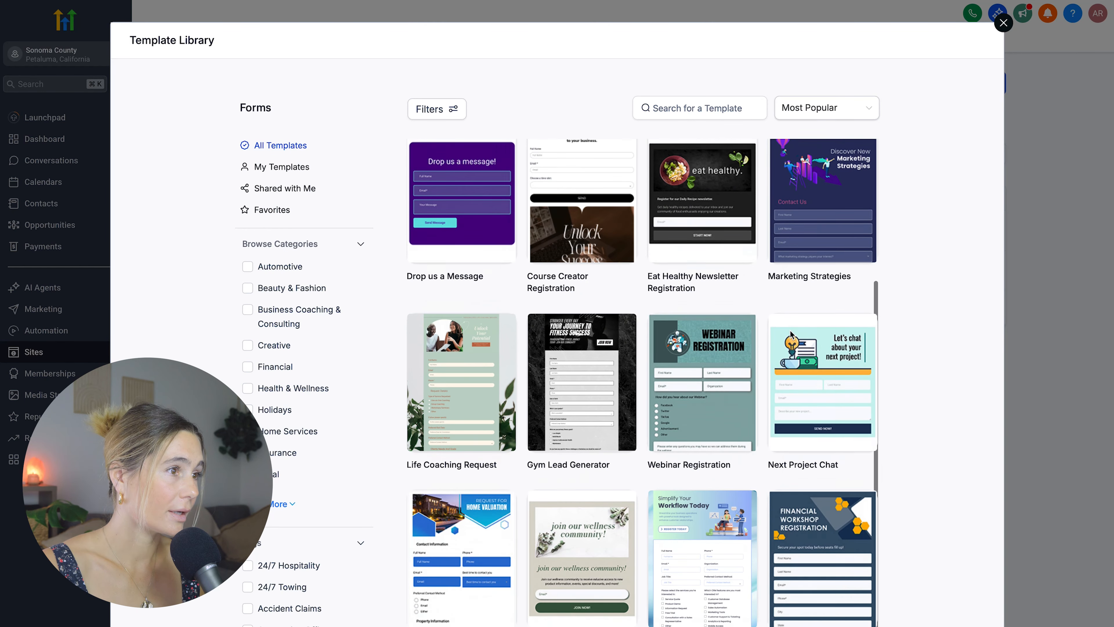
{"action": "scroll", "coordinate": [790, 329], "scroll_direction": "down", "scroll_amount": 15}
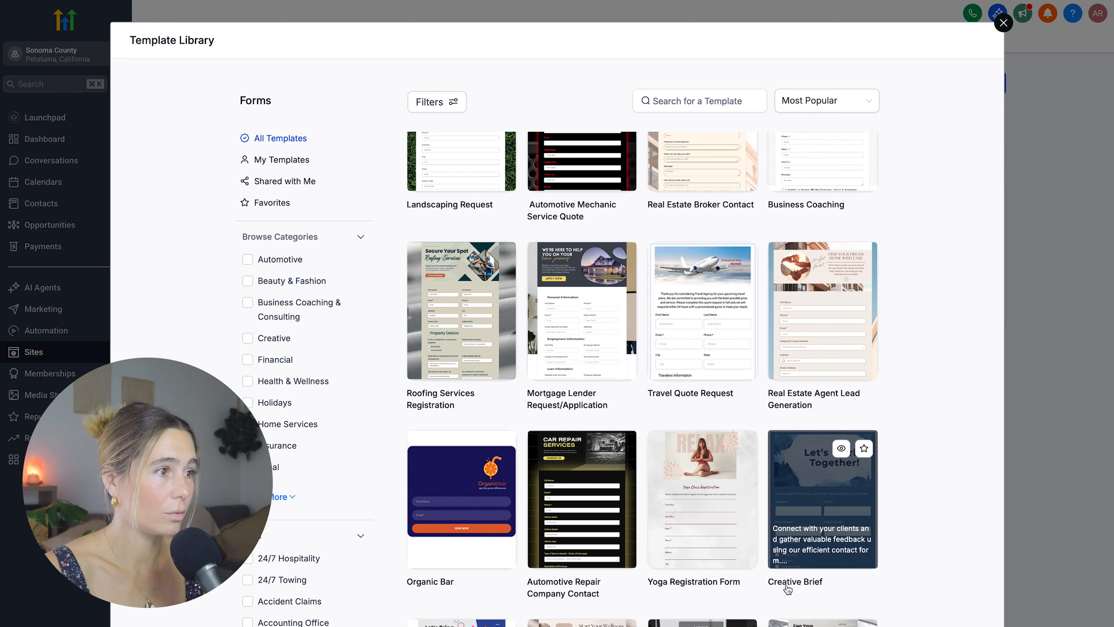
{"action": "scroll", "coordinate": [788, 590], "scroll_direction": "down", "scroll_amount": 2}
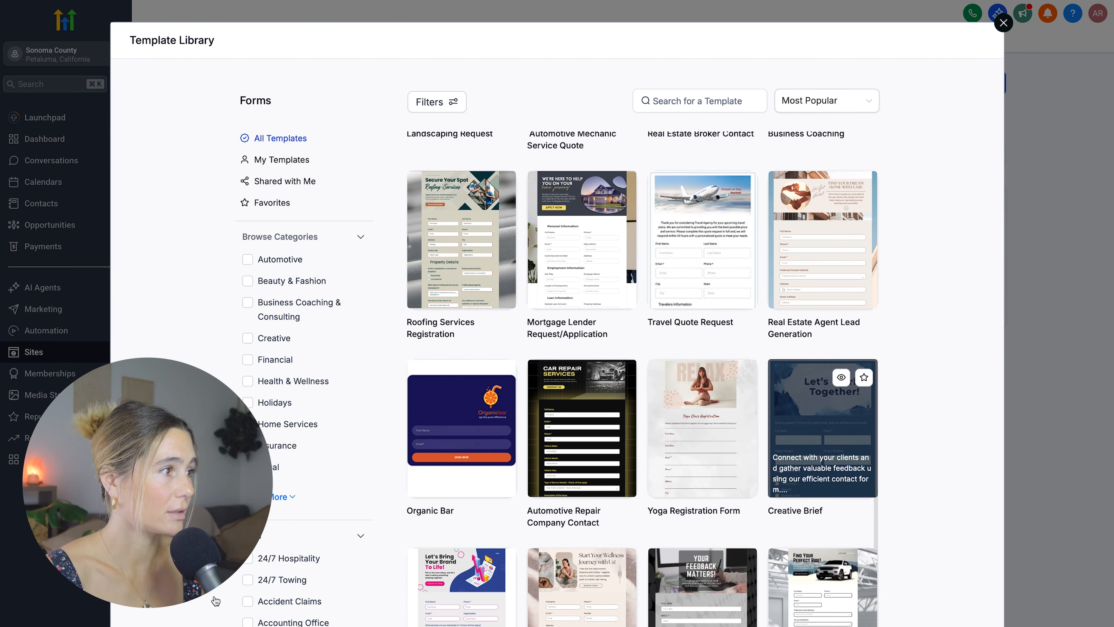
{"action": "scroll", "coordinate": [313, 550], "scroll_direction": "down", "scroll_amount": 1}
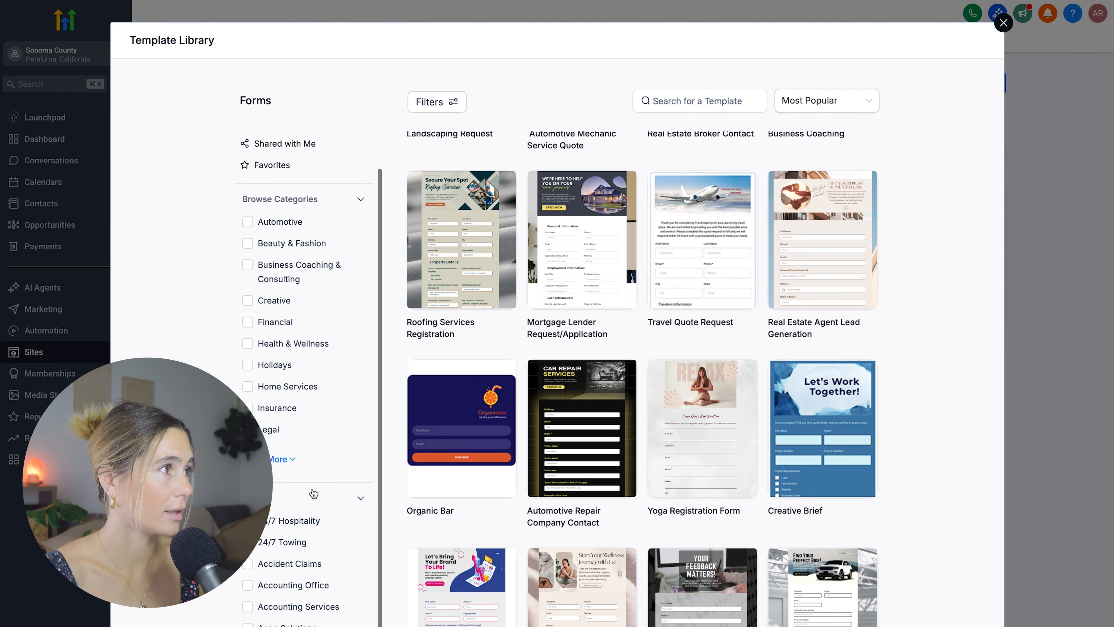
{"action": "left_click", "coordinate": [285, 366]}
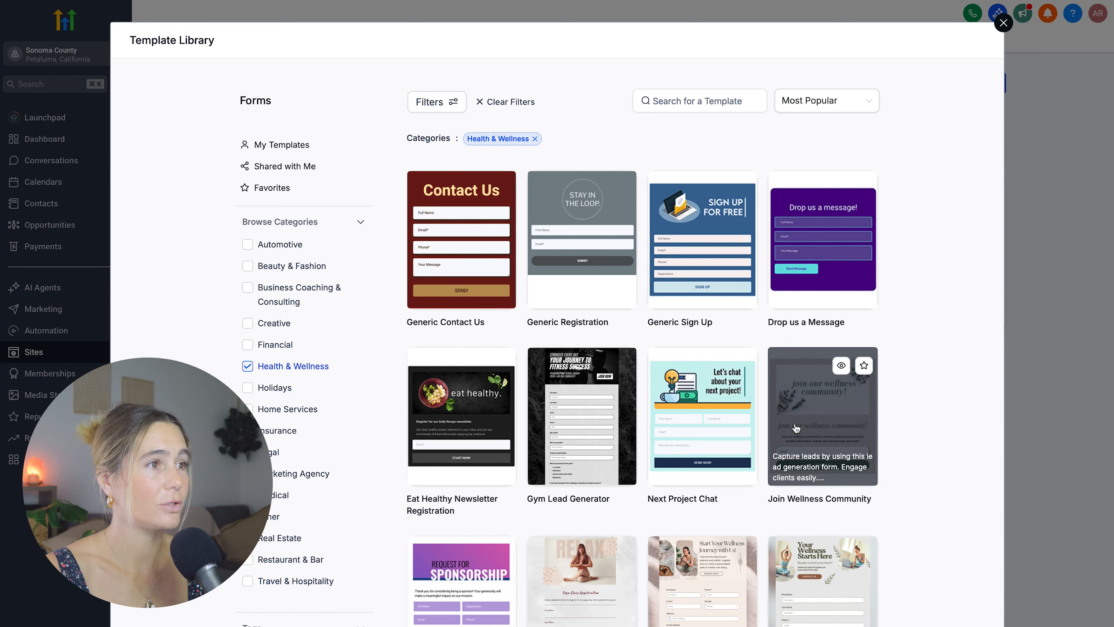
{"action": "left_click", "coordinate": [839, 423]}
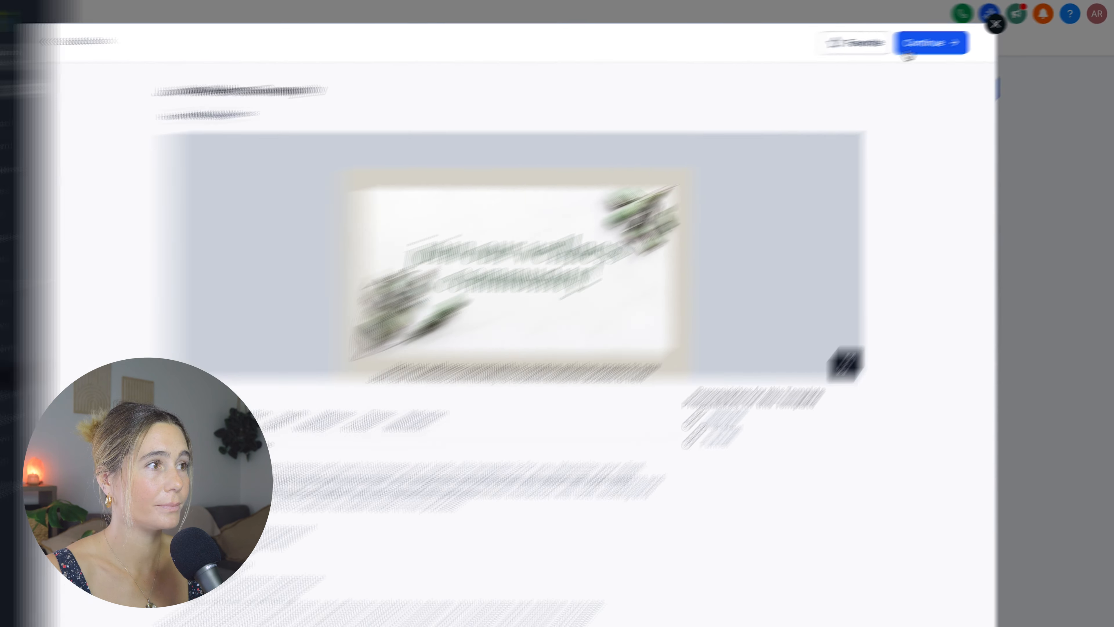
{"action": "left_click", "coordinate": [930, 43]}
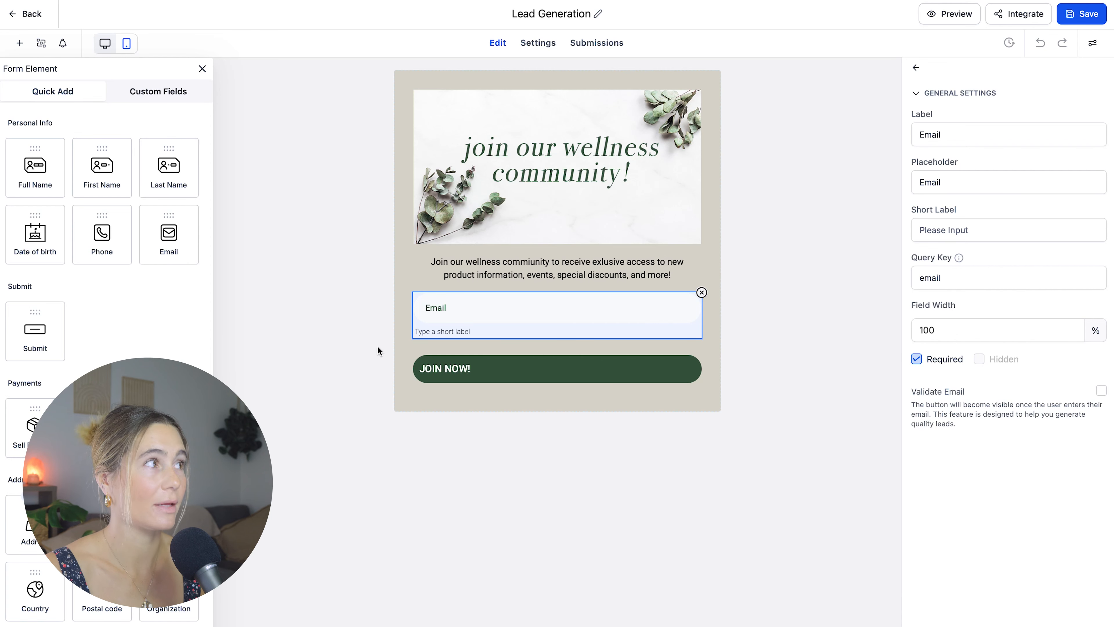
- Add a First Name field to the form between the intro text and the Email field
{"action": "left_click_drag", "start_coordinate": [94, 170], "coordinate": [476, 332]}
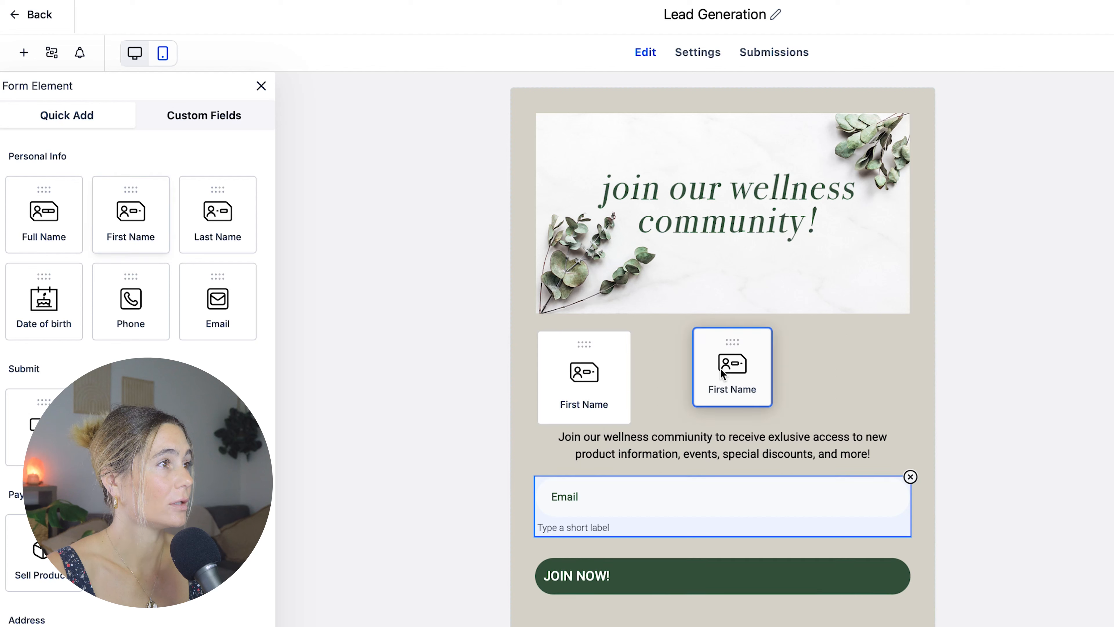
{"action": "left_click_drag", "start_coordinate": [617, 428], "coordinate": [598, 441]}
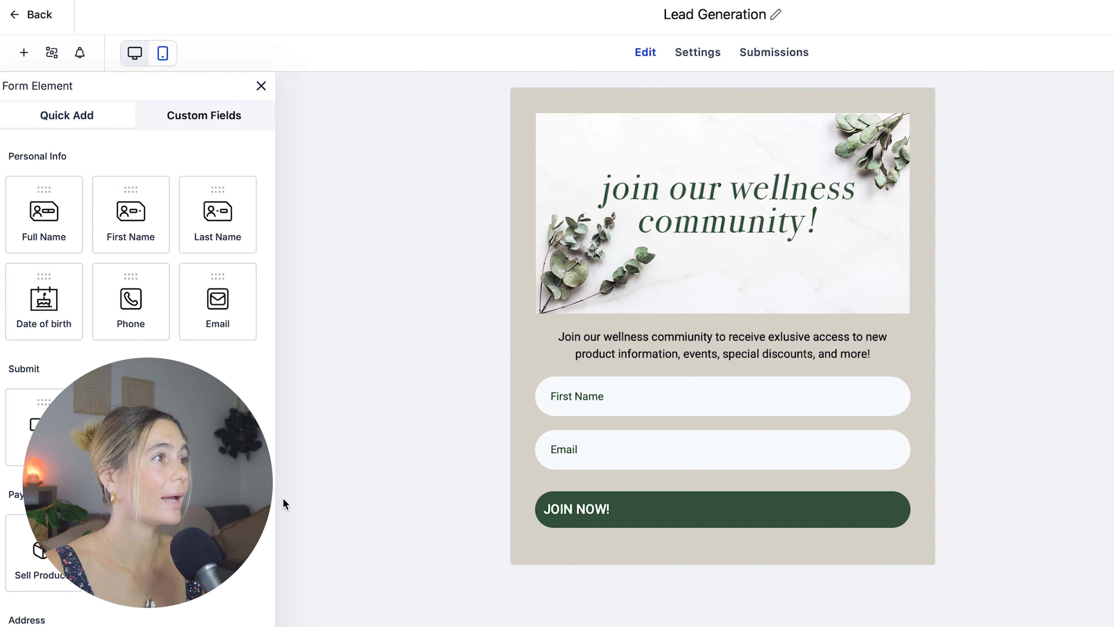
{"action": "left_click", "coordinate": [764, 220]}
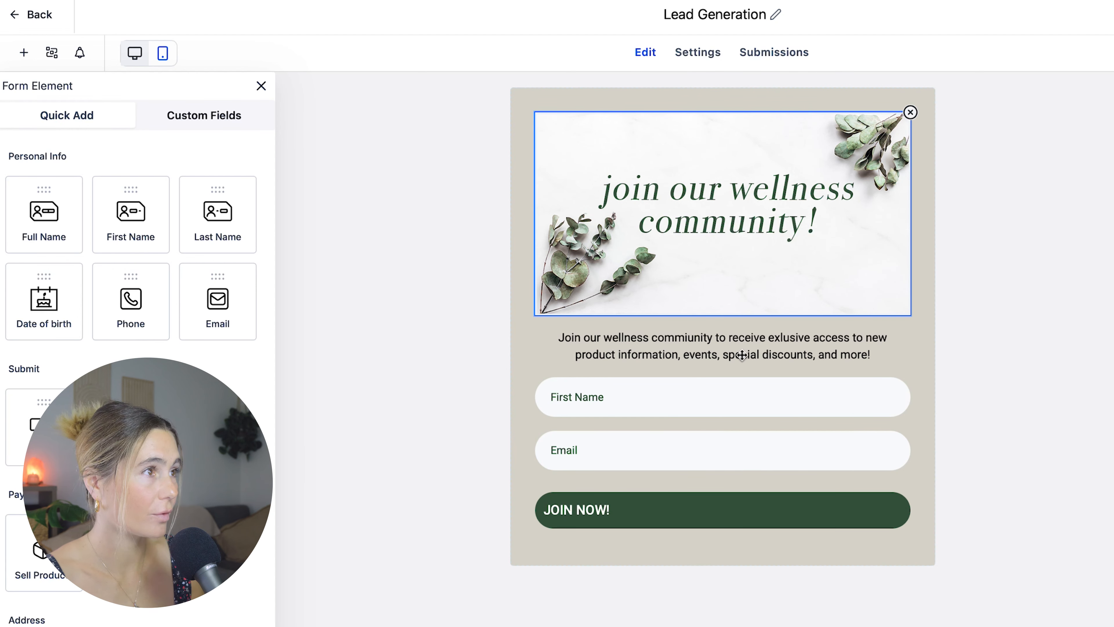
{"action": "left_click", "coordinate": [527, 372]}
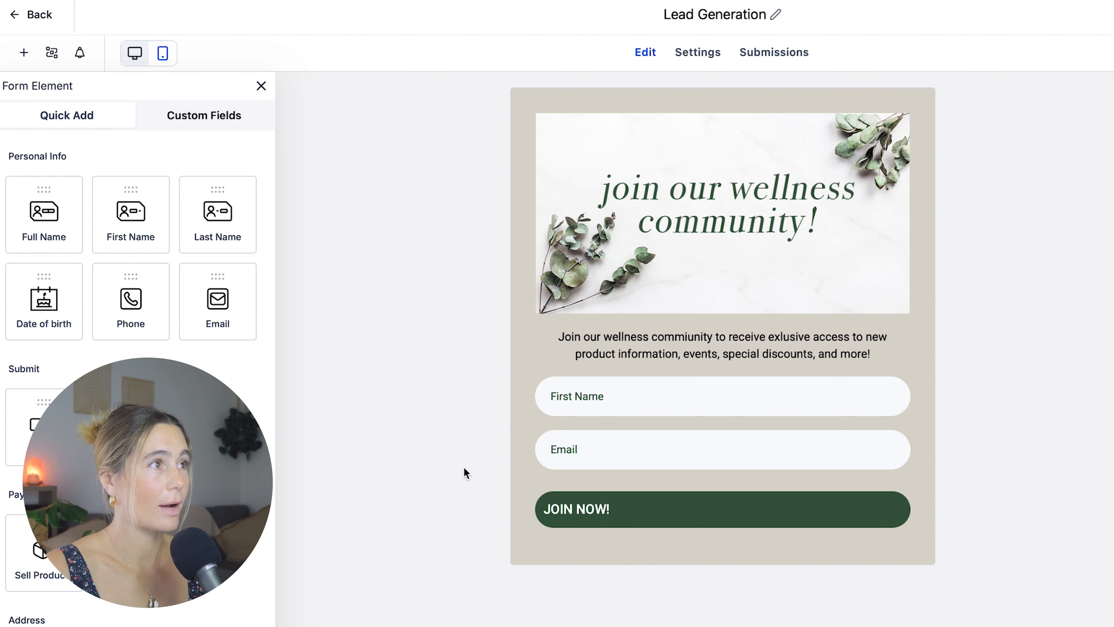
{"action": "left_click", "coordinate": [696, 521]}
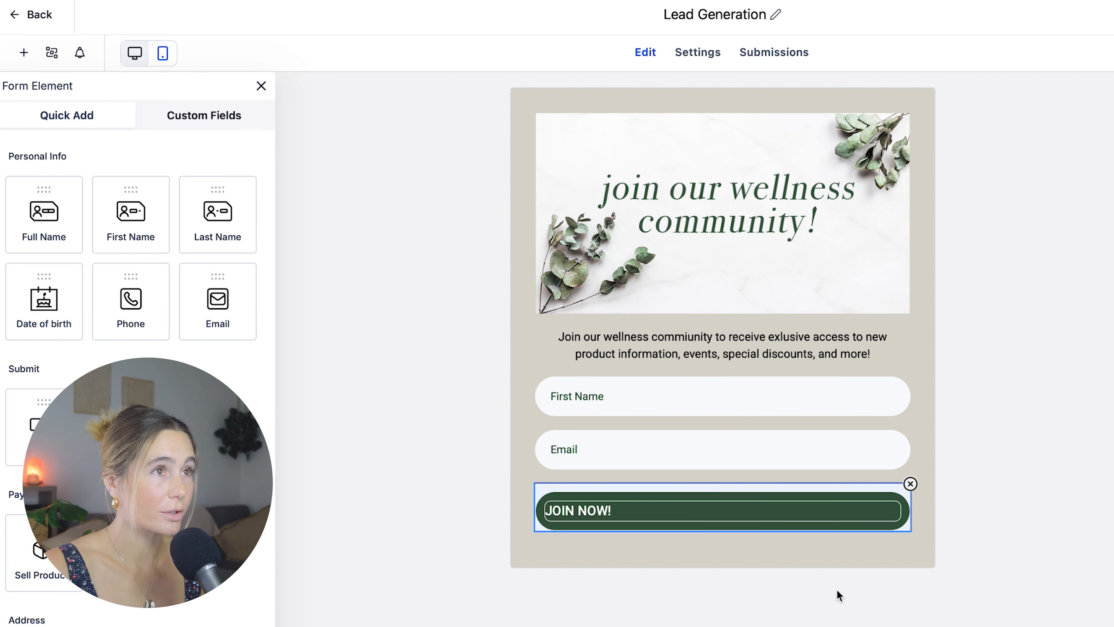
{"action": "left_click", "coordinate": [1007, 306]}
- Rename the form to "Newsletter Sign Up"
{"action": "left_click", "coordinate": [774, 15]}
{"action": "triple_click", "coordinate": [751, 14]}
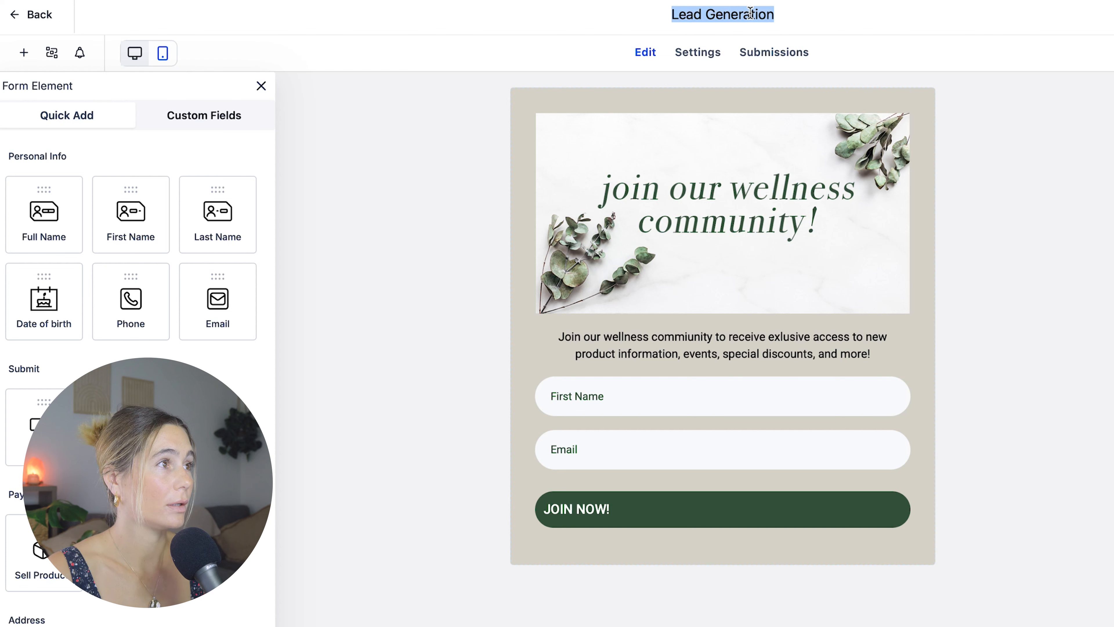
{"action": "type", "text": "Newsletter Sign U"}
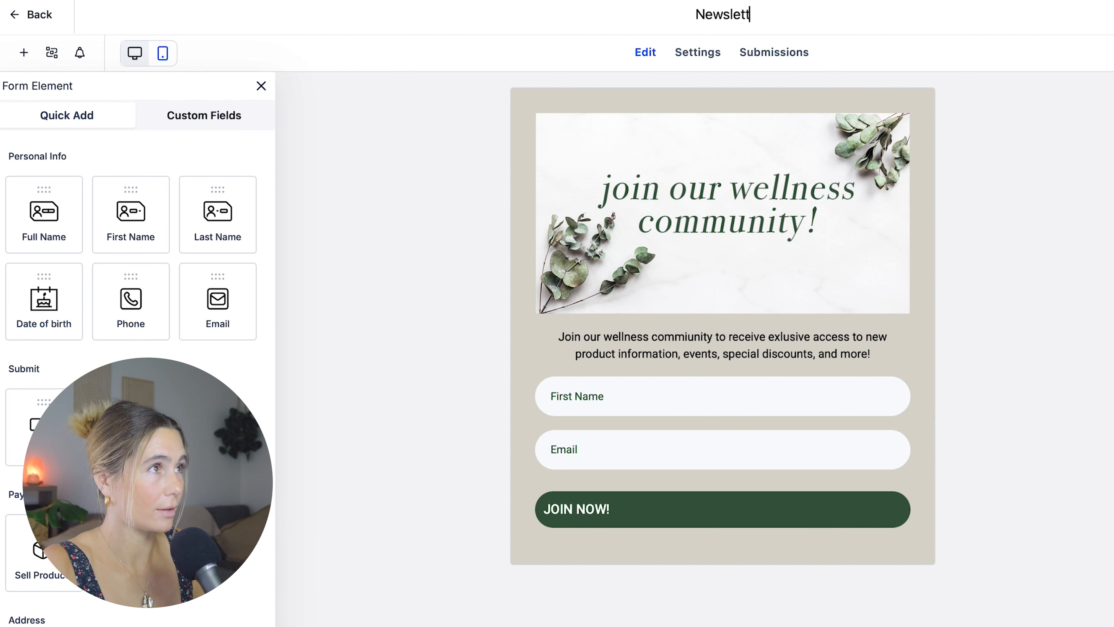
{"action": "type", "text": "p"}
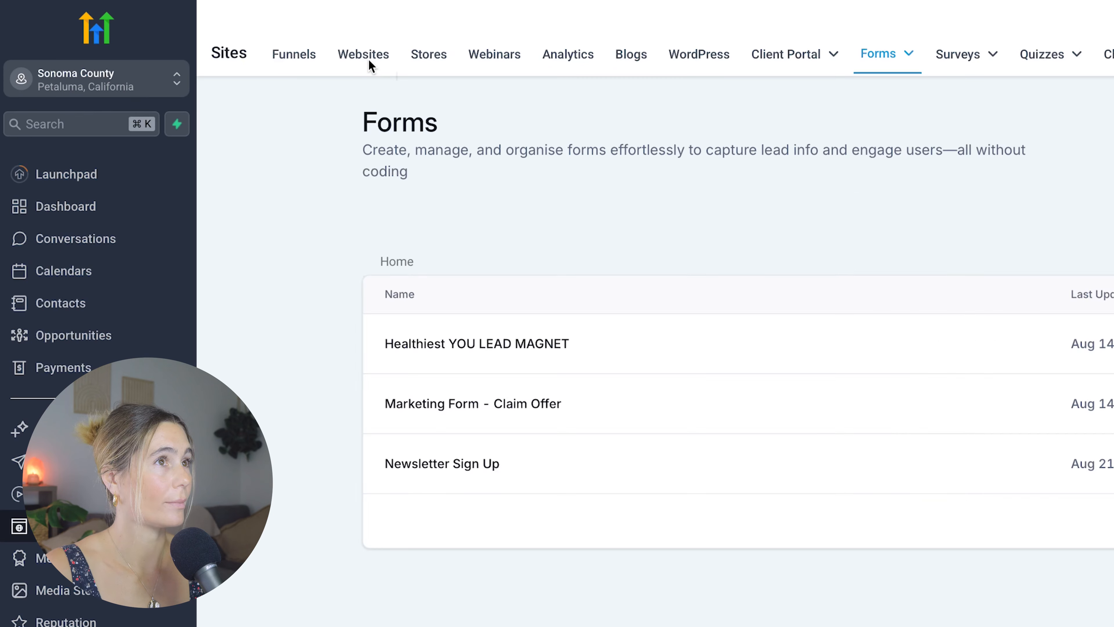
- Go to the Websites list, start a new website from templates, and filter the library by Health & Wellness
{"action": "left_click", "coordinate": [246, 41]}
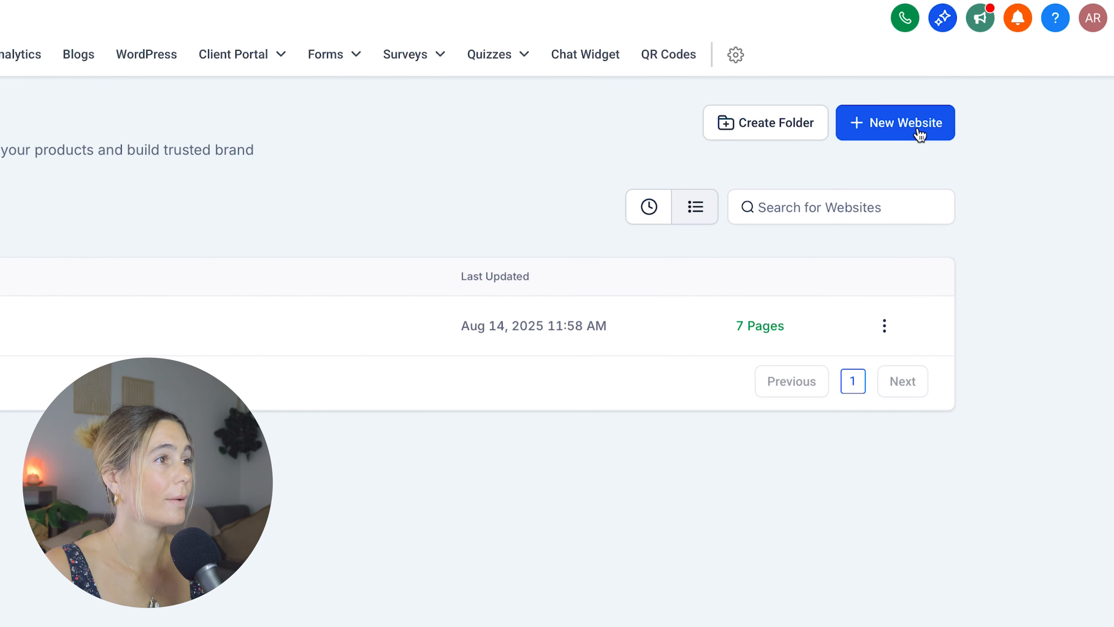
{"action": "left_click", "coordinate": [920, 131]}
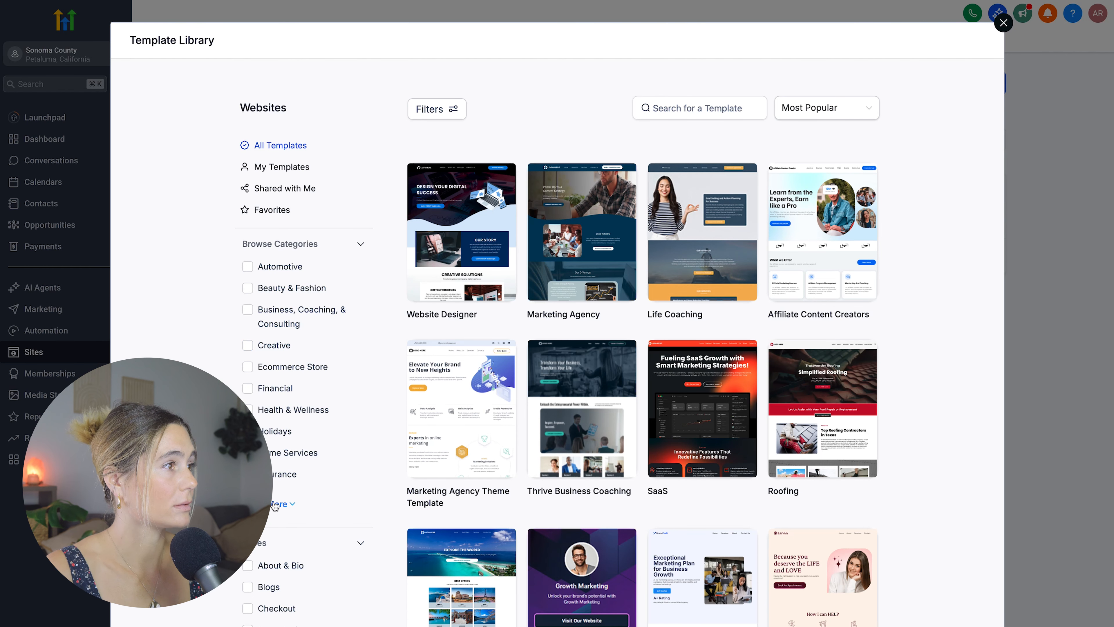
{"action": "left_click", "coordinate": [275, 504]}
{"action": "scroll", "coordinate": [320, 457], "scroll_direction": "down", "scroll_amount": 2}
{"action": "left_click", "coordinate": [272, 330]}
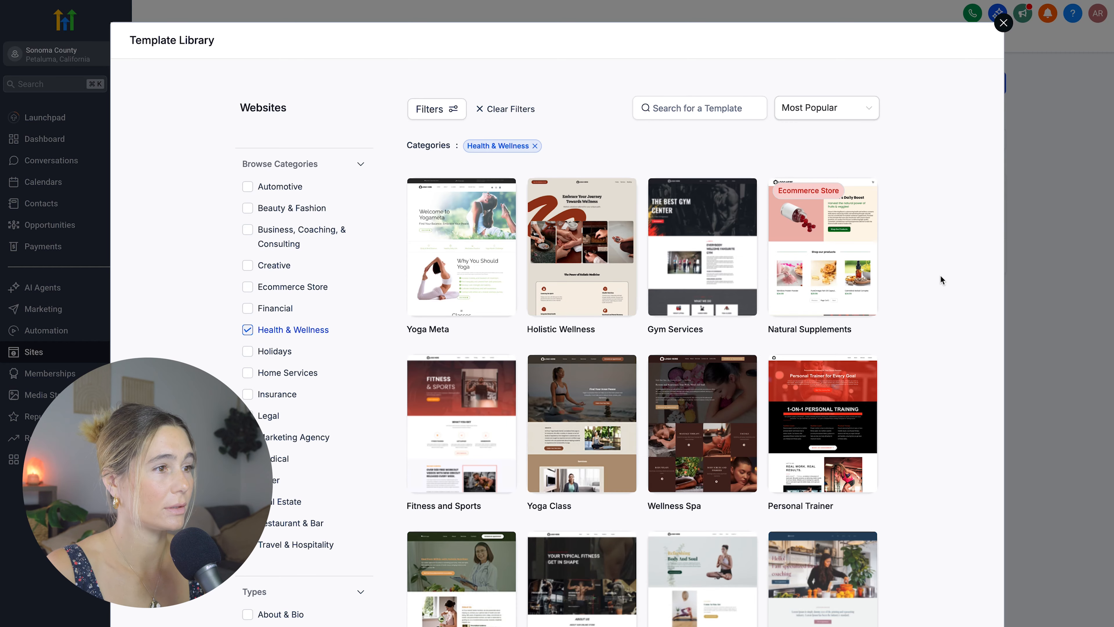
- Browse the wellness website templates and preview the Yoga Meta template, examining its header, benefits and classes sections
{"action": "scroll", "coordinate": [622, 471], "scroll_direction": "down", "scroll_amount": 8}
{"action": "scroll", "coordinate": [621, 471], "scroll_direction": "up", "scroll_amount": 8}
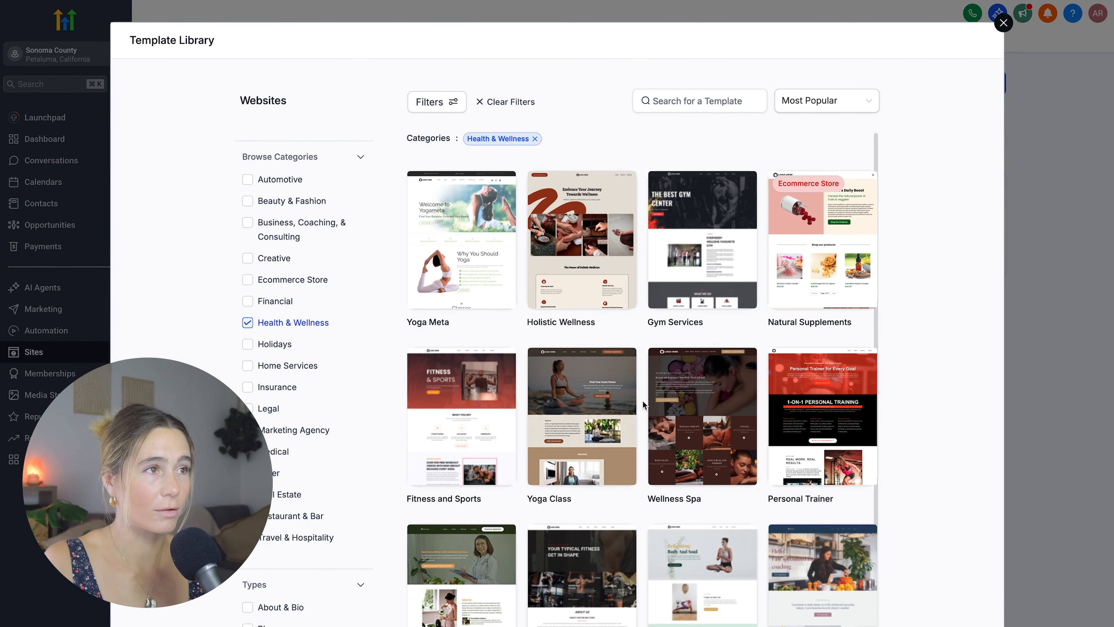
{"action": "mouse_move", "coordinate": [687, 411]}
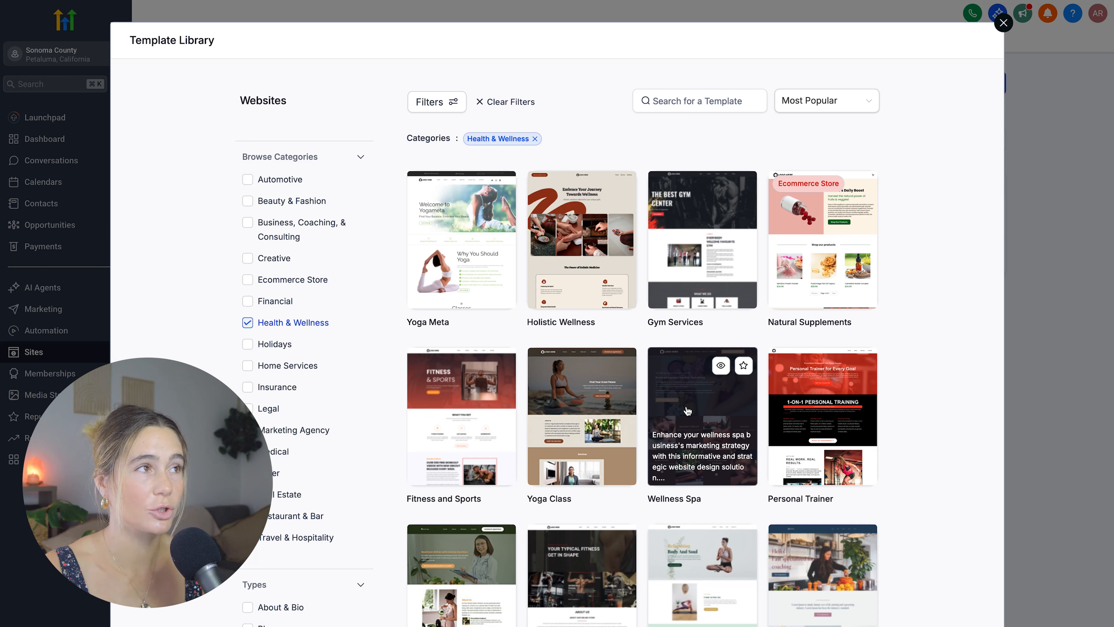
{"action": "mouse_move", "coordinate": [480, 220]}
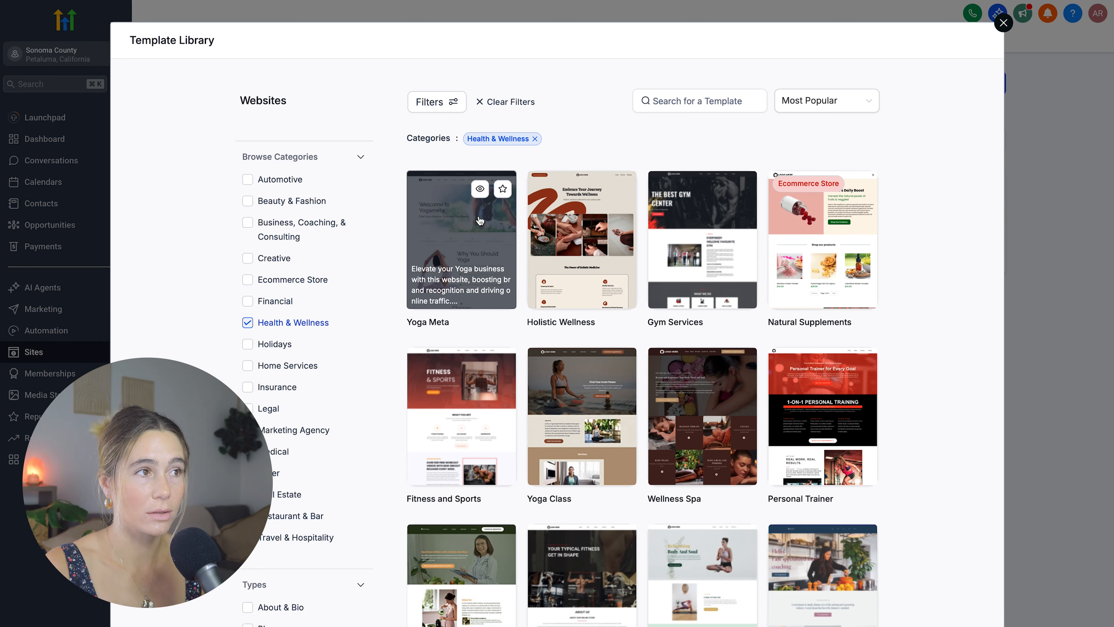
{"action": "left_click", "coordinate": [480, 221]}
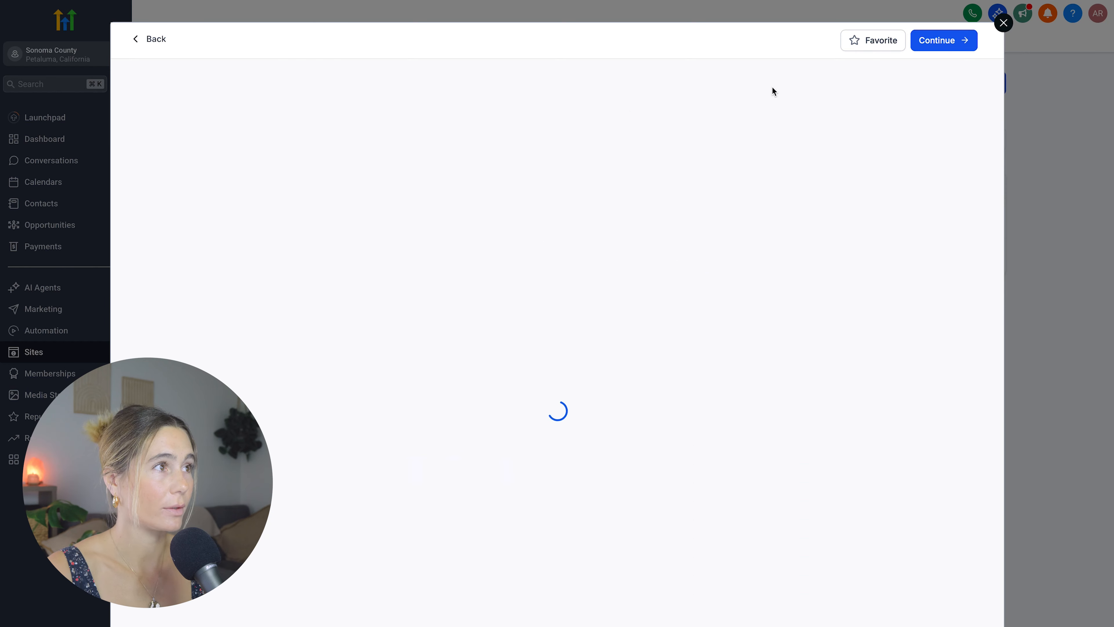
{"action": "scroll", "coordinate": [664, 382], "scroll_direction": "down", "scroll_amount": 15}
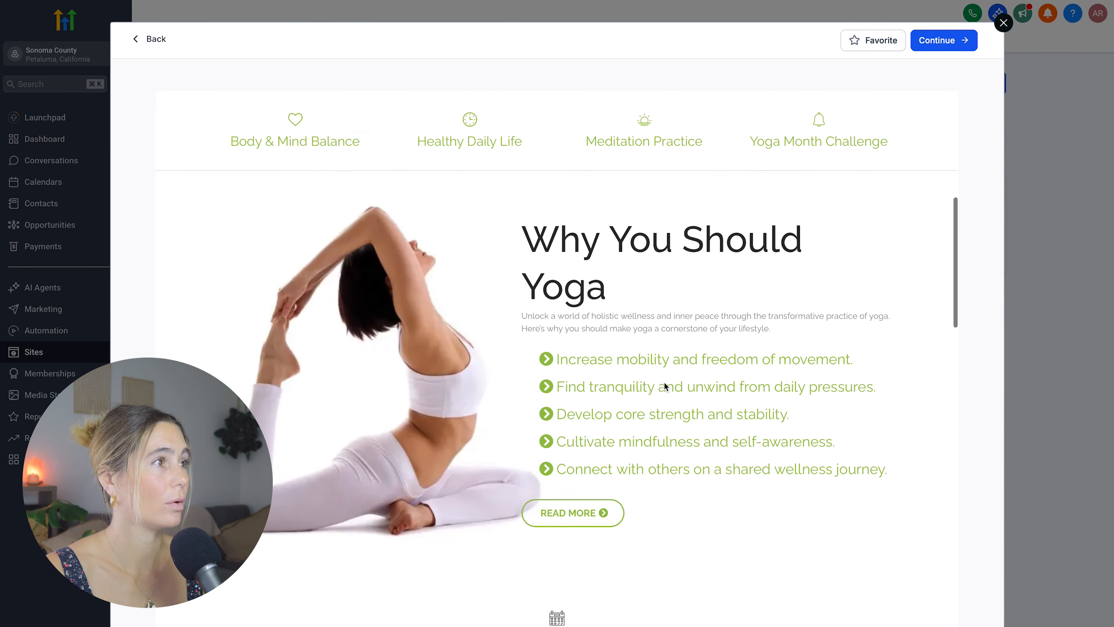
{"action": "scroll", "coordinate": [662, 386], "scroll_direction": "up", "scroll_amount": 4}
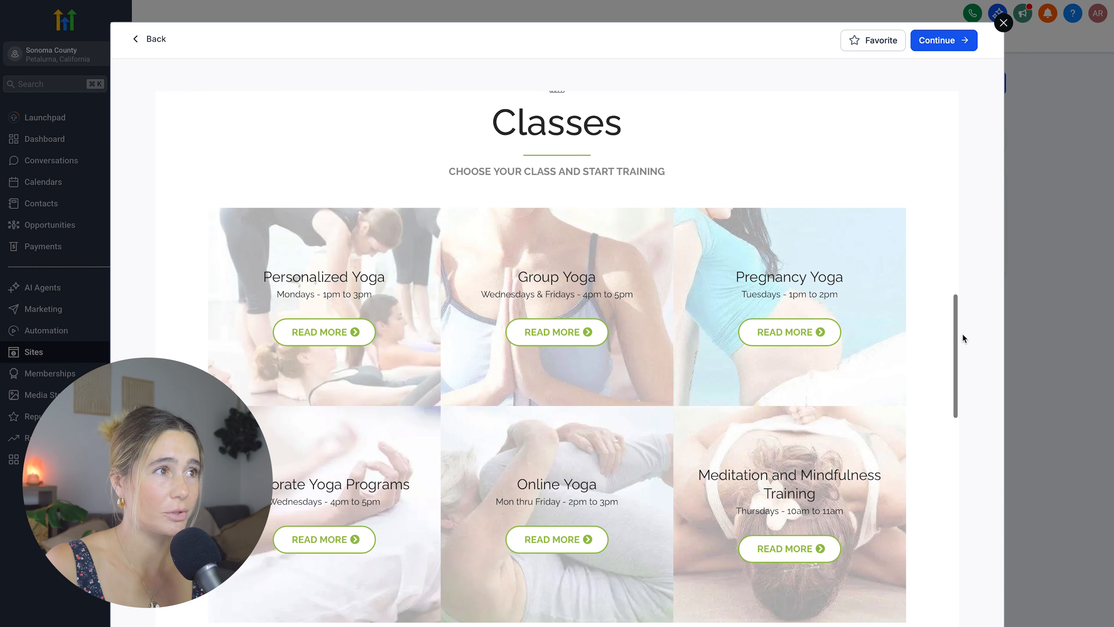
{"action": "scroll", "coordinate": [860, 333], "scroll_direction": "up", "scroll_amount": 10}
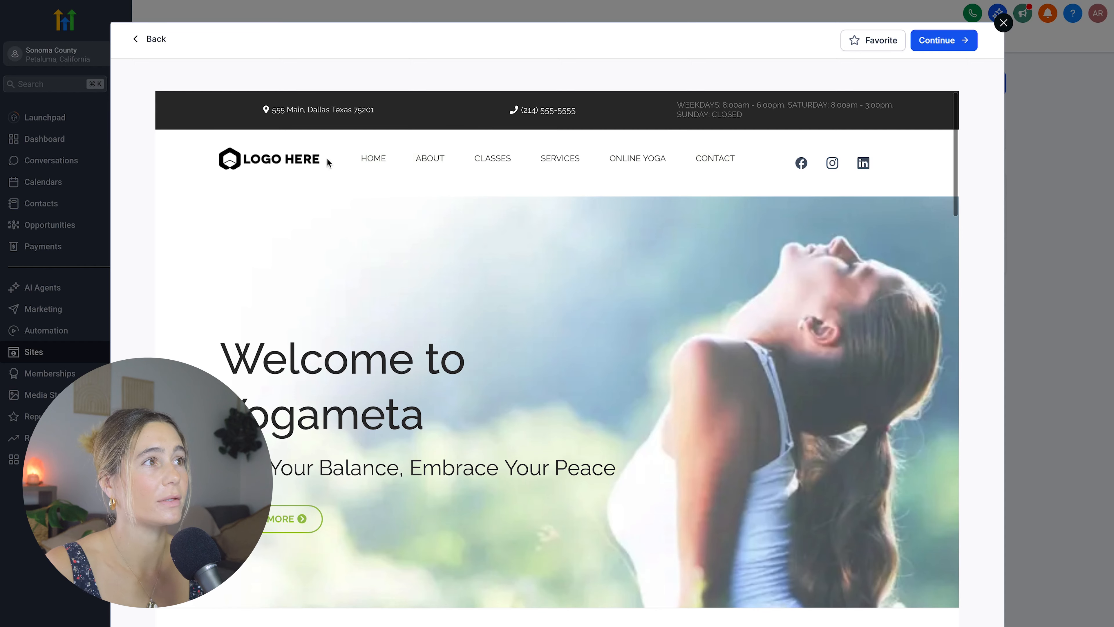
{"action": "scroll", "coordinate": [720, 405], "scroll_direction": "down", "scroll_amount": 5}
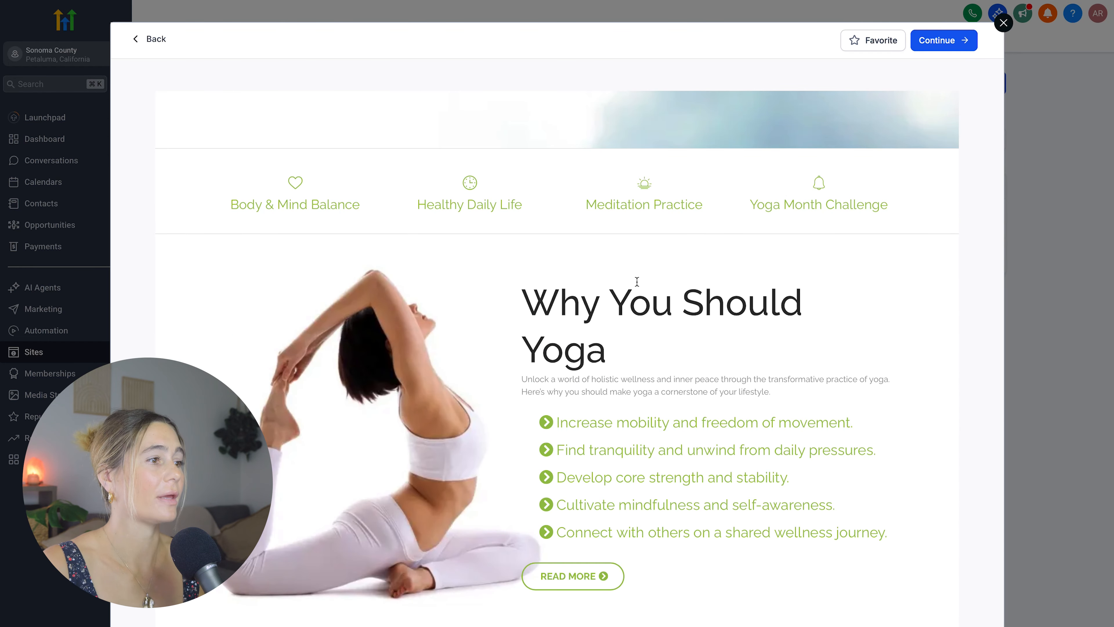
{"action": "scroll", "coordinate": [636, 279], "scroll_direction": "down", "scroll_amount": 4}
{"action": "scroll", "coordinate": [637, 281], "scroll_direction": "up", "scroll_amount": 10}
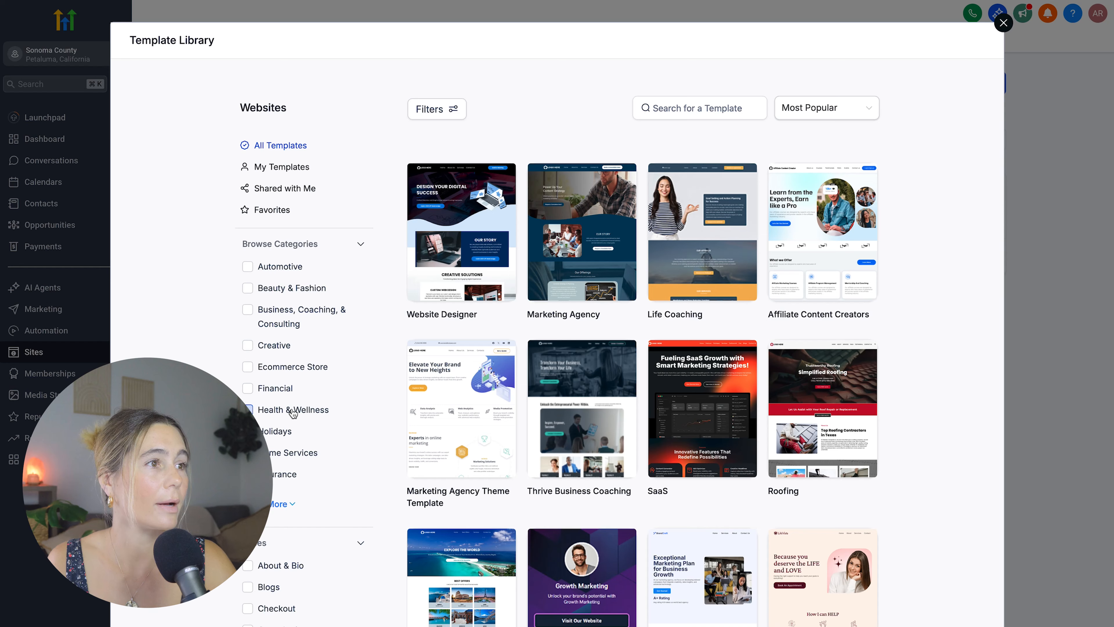
- Filter the website templates by Health & Wellness and look through the full preview of the Healthy Food Coach template
{"action": "left_click", "coordinate": [292, 409]}
{"action": "scroll", "coordinate": [750, 304], "scroll_direction": "down", "scroll_amount": 2}
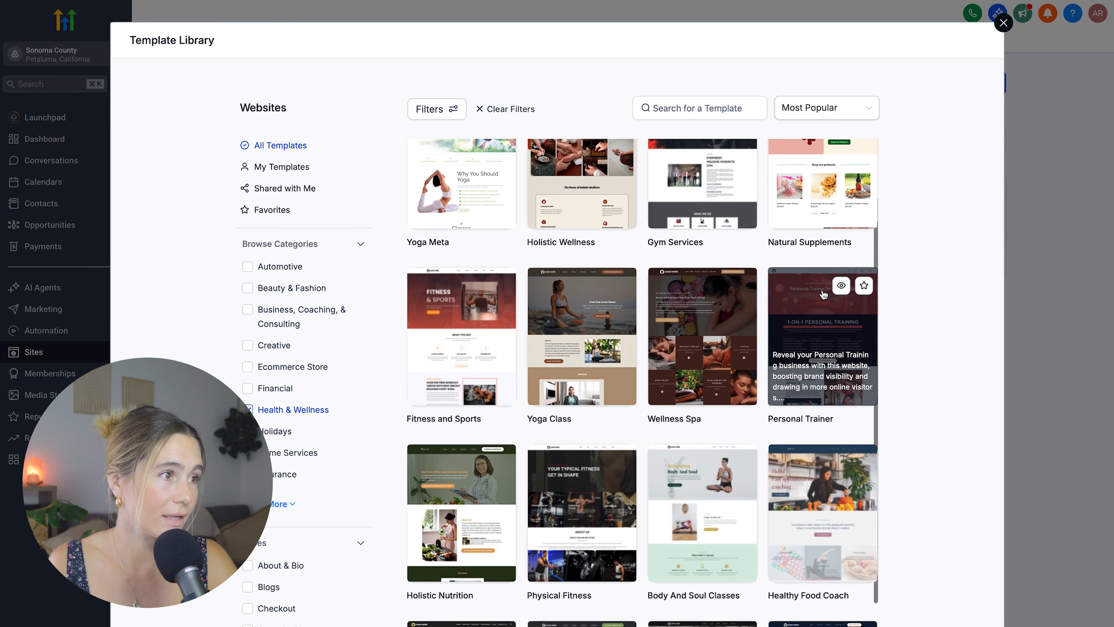
{"action": "left_click", "coordinate": [839, 463]}
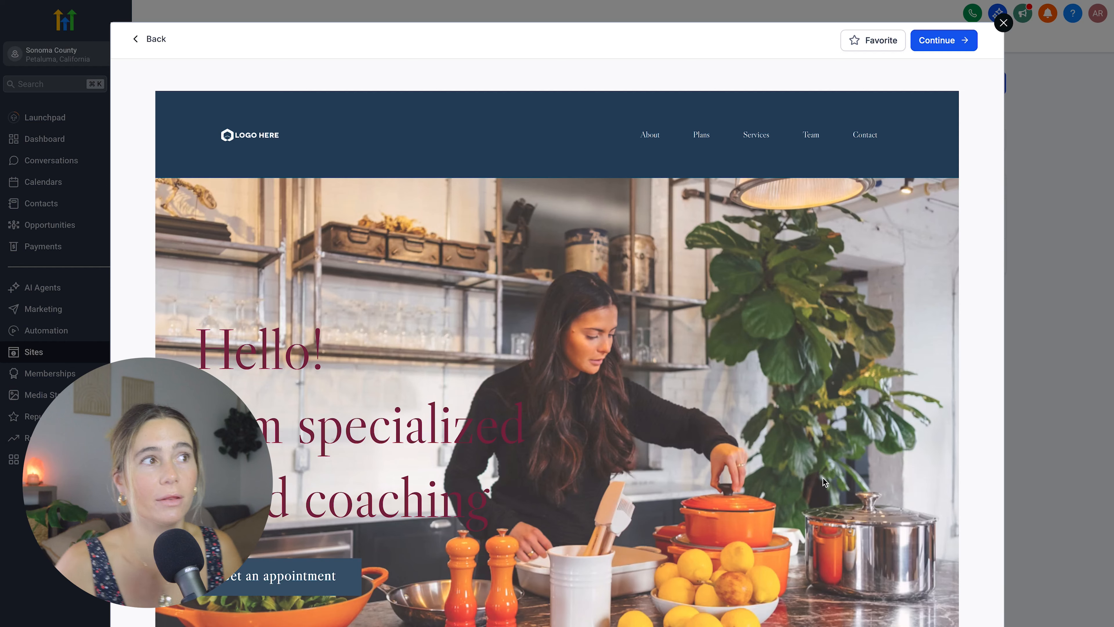
{"action": "scroll", "coordinate": [708, 245], "scroll_direction": "down", "scroll_amount": 15}
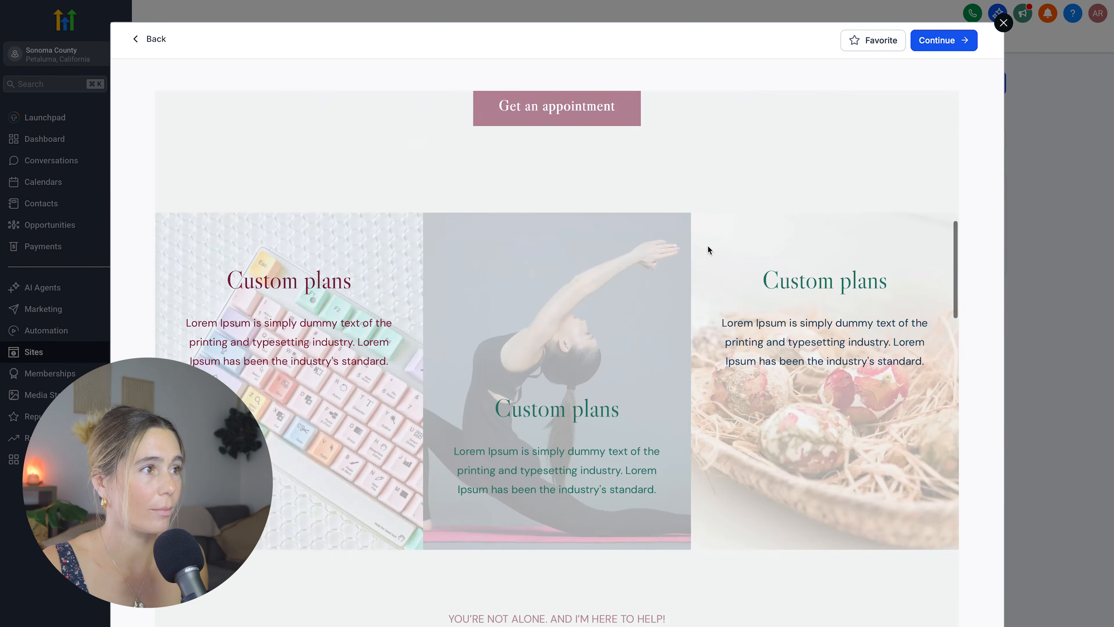
{"action": "scroll", "coordinate": [708, 247], "scroll_direction": "up", "scroll_amount": 6}
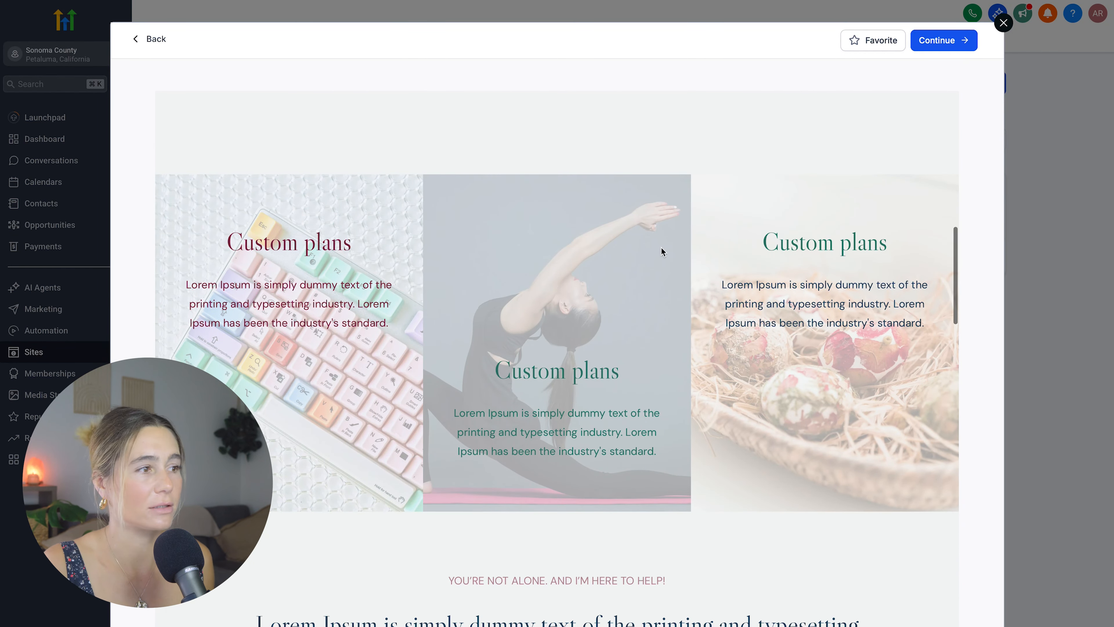
{"action": "scroll", "coordinate": [661, 249], "scroll_direction": "down", "scroll_amount": 20}
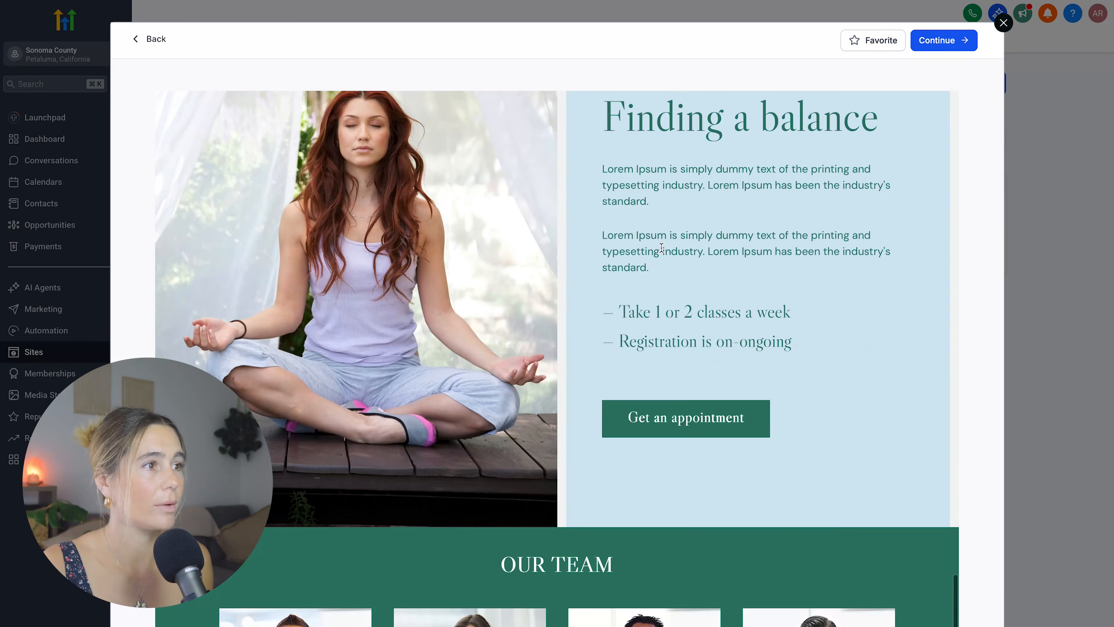
{"action": "scroll", "coordinate": [786, 227], "scroll_direction": "up", "scroll_amount": 1}
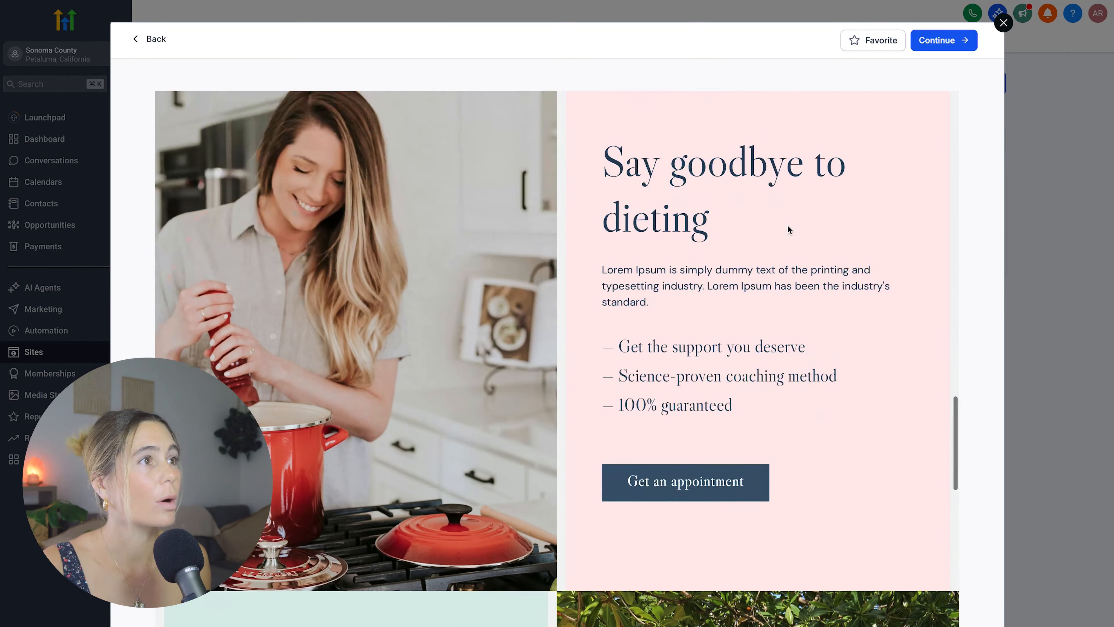
{"action": "scroll", "coordinate": [788, 230], "scroll_direction": "up", "scroll_amount": 20}
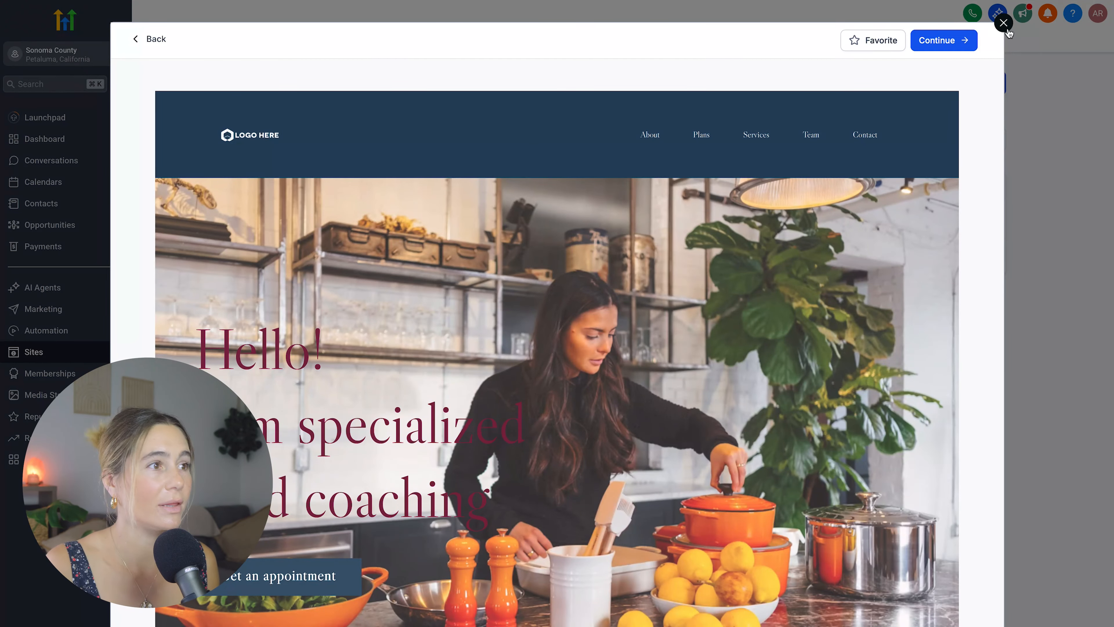
{"action": "left_click", "coordinate": [1003, 23]}
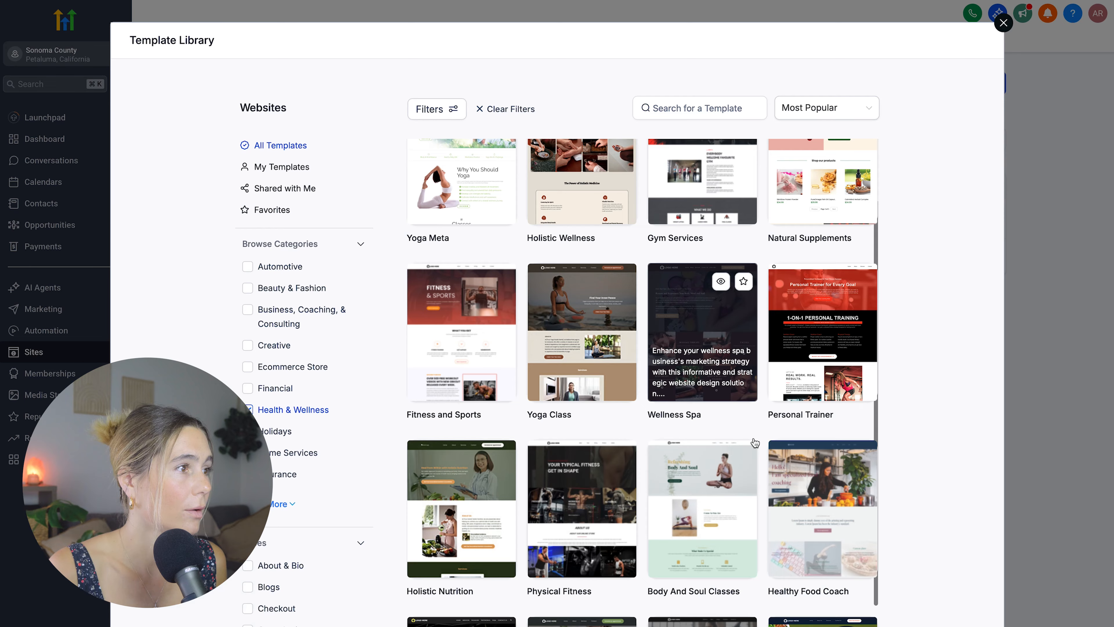
- Create the website from the Body And Soul Classes template and look through its Home page in the editor
{"action": "scroll", "coordinate": [753, 437], "scroll_direction": "down", "scroll_amount": 5}
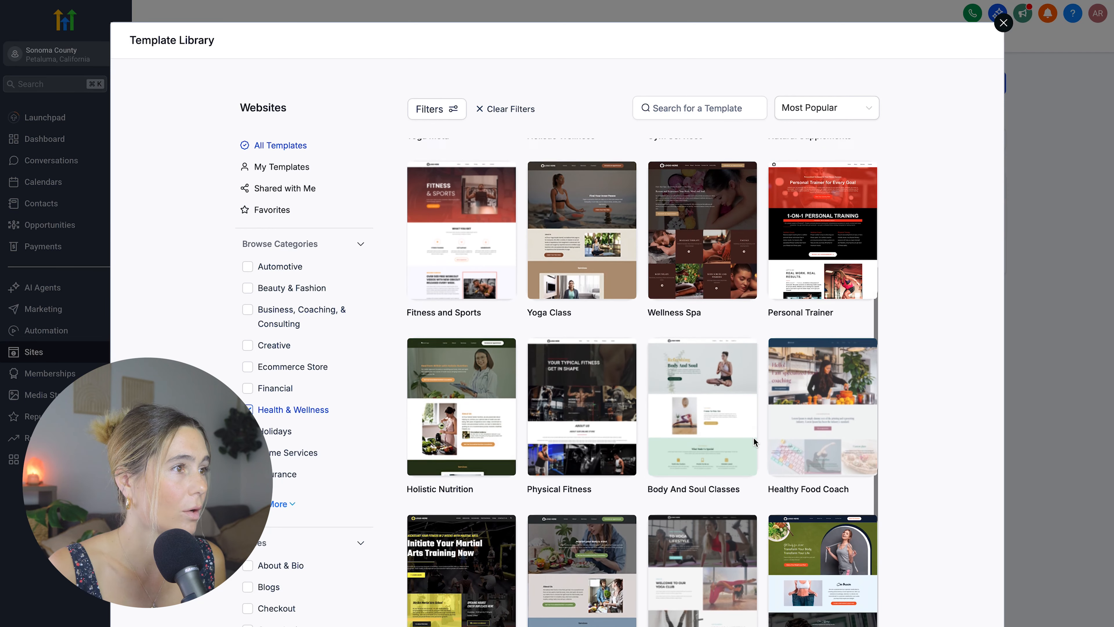
{"action": "left_click", "coordinate": [716, 364]}
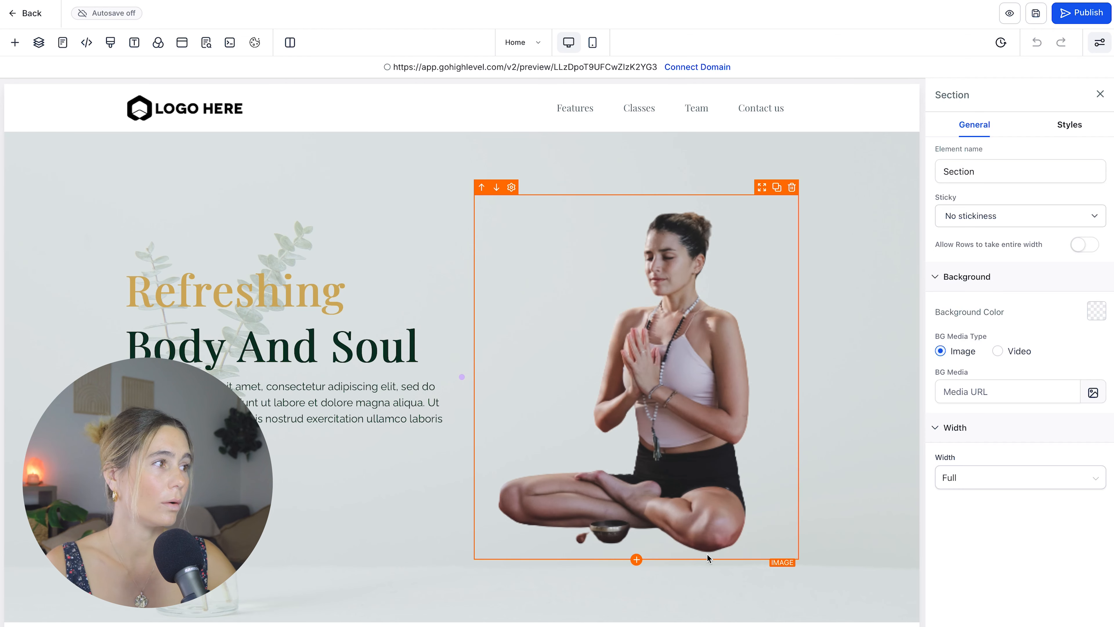
{"action": "scroll", "coordinate": [631, 486], "scroll_direction": "down", "scroll_amount": 15}
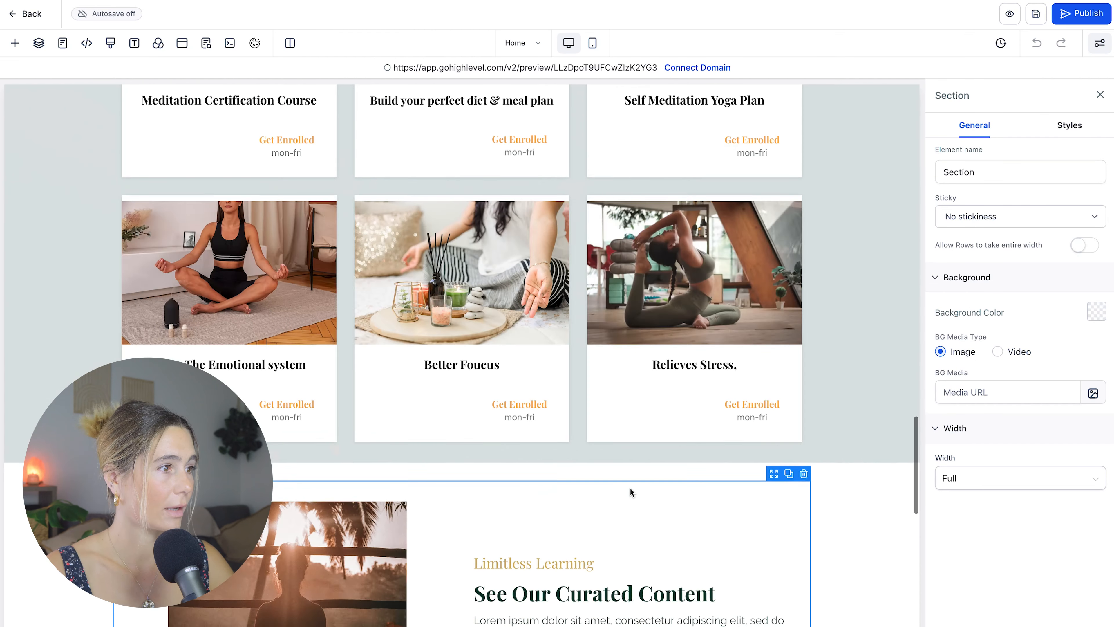
{"action": "scroll", "coordinate": [630, 487], "scroll_direction": "down", "scroll_amount": 5}
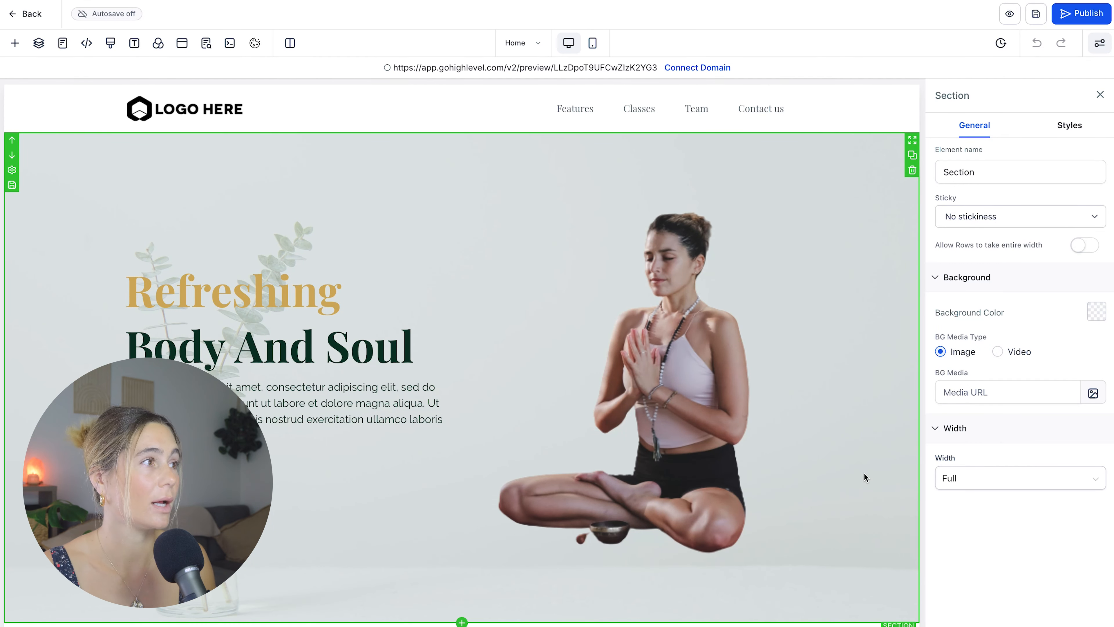
- Find the Form element and place it in the hero section's first column, below the appointment button
{"action": "left_click", "coordinate": [360, 506]}
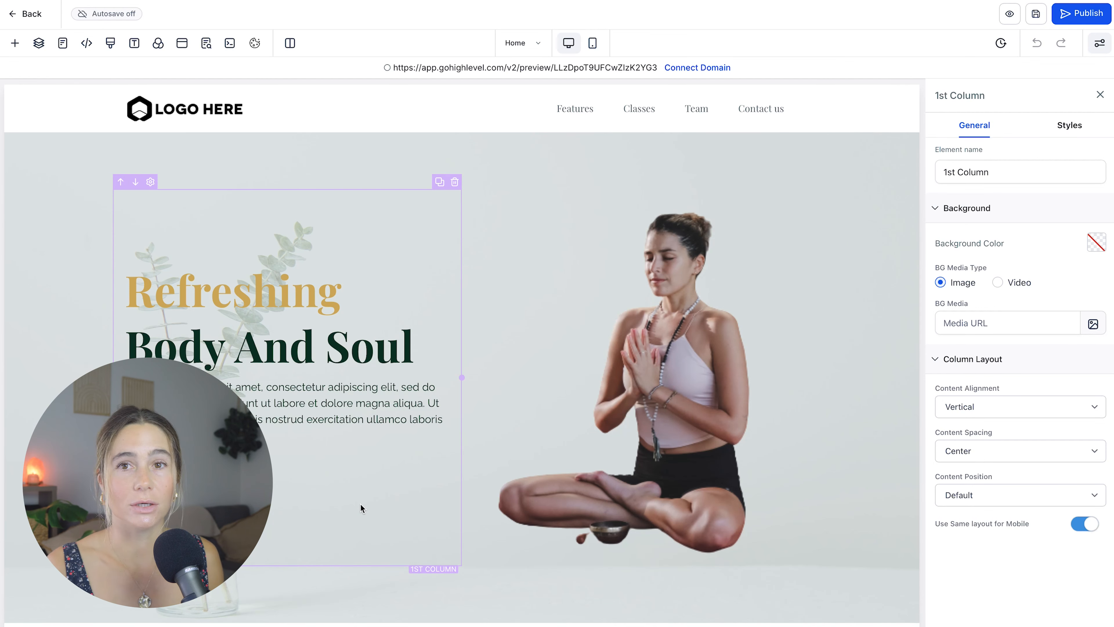
{"action": "left_click", "coordinate": [450, 579]}
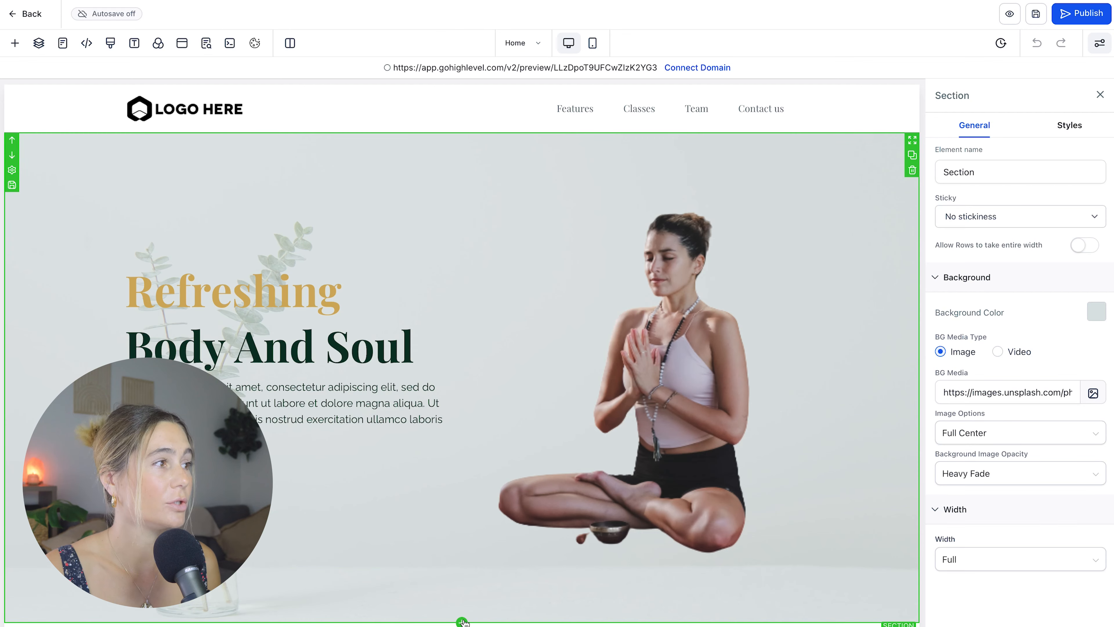
{"action": "left_click", "coordinate": [15, 43]}
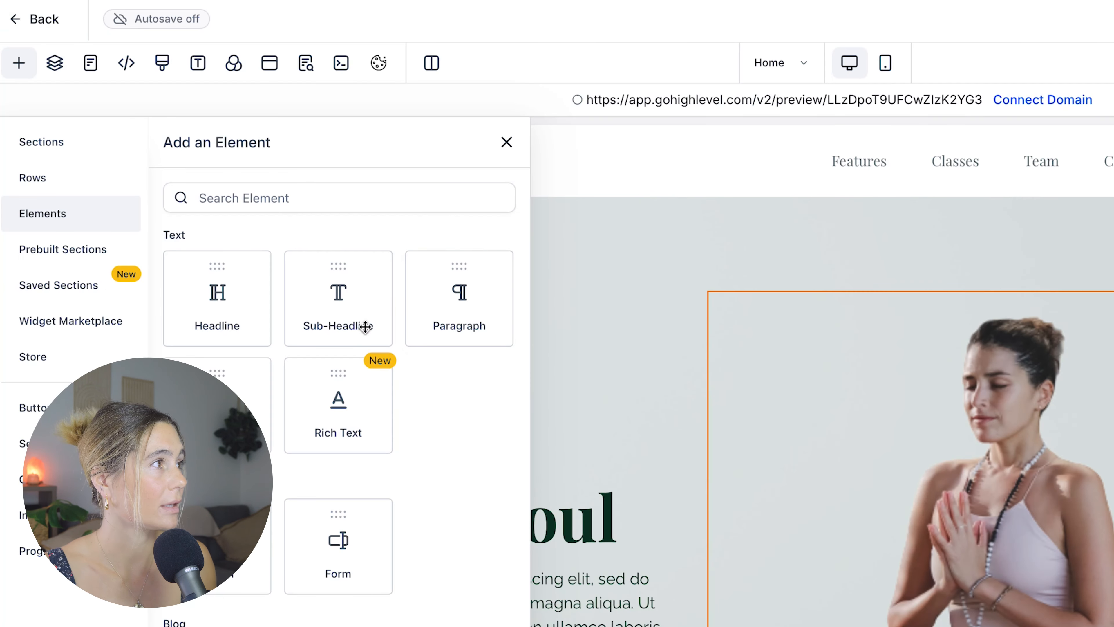
{"action": "left_click", "coordinate": [214, 206]}
{"action": "type", "text": "fo"}
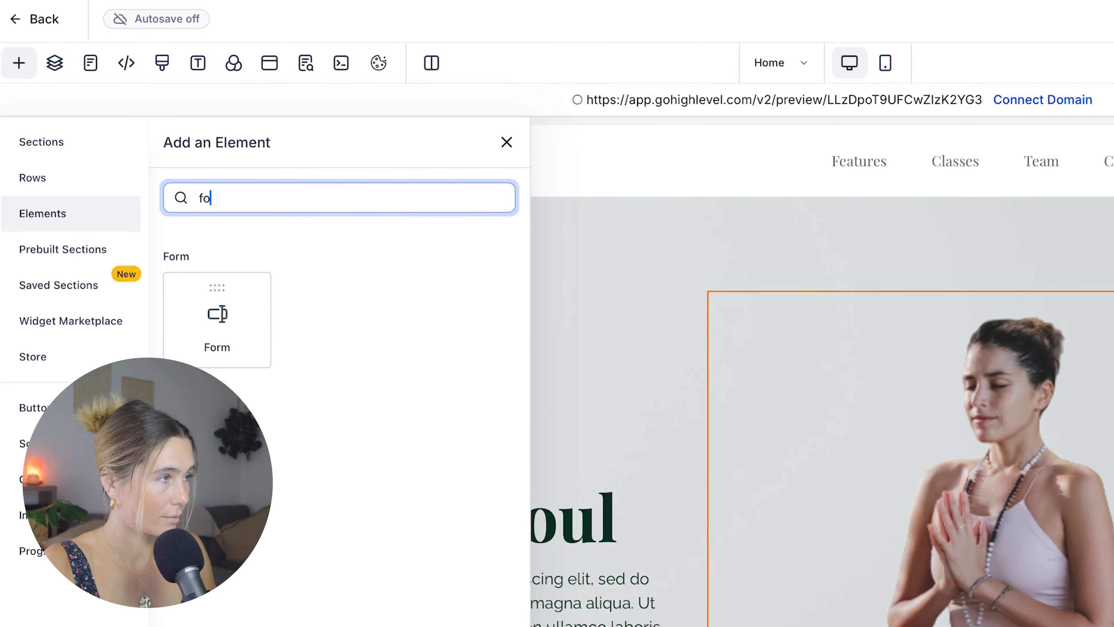
{"action": "left_click_drag", "start_coordinate": [216, 307], "coordinate": [570, 626]}
{"action": "left_click_drag", "start_coordinate": [382, 487], "coordinate": [373, 532]}
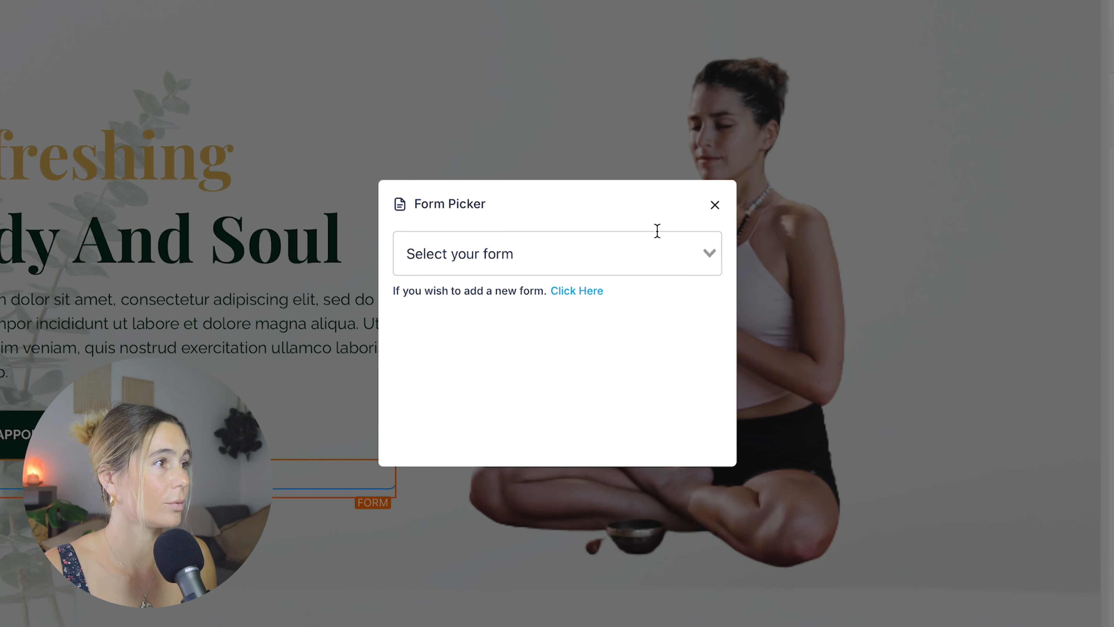
- Choose the Newsletter Sign Up form for the form element in the hero section
{"action": "left_click", "coordinate": [658, 230]}
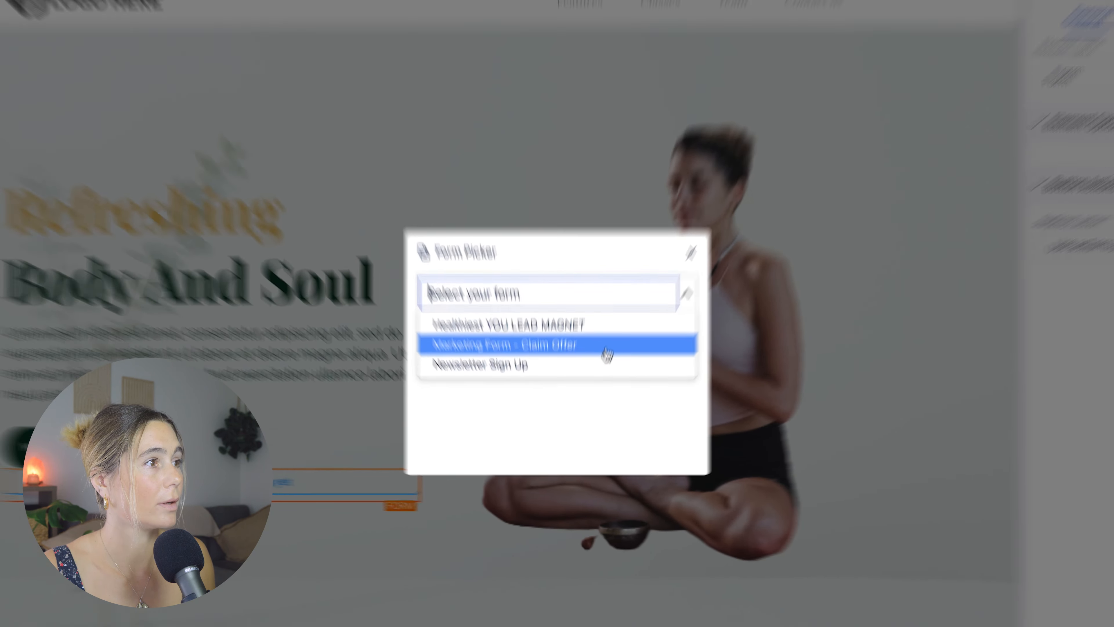
{"action": "left_click", "coordinate": [623, 334]}
{"action": "scroll", "coordinate": [735, 300], "scroll_direction": "up", "scroll_amount": 5}
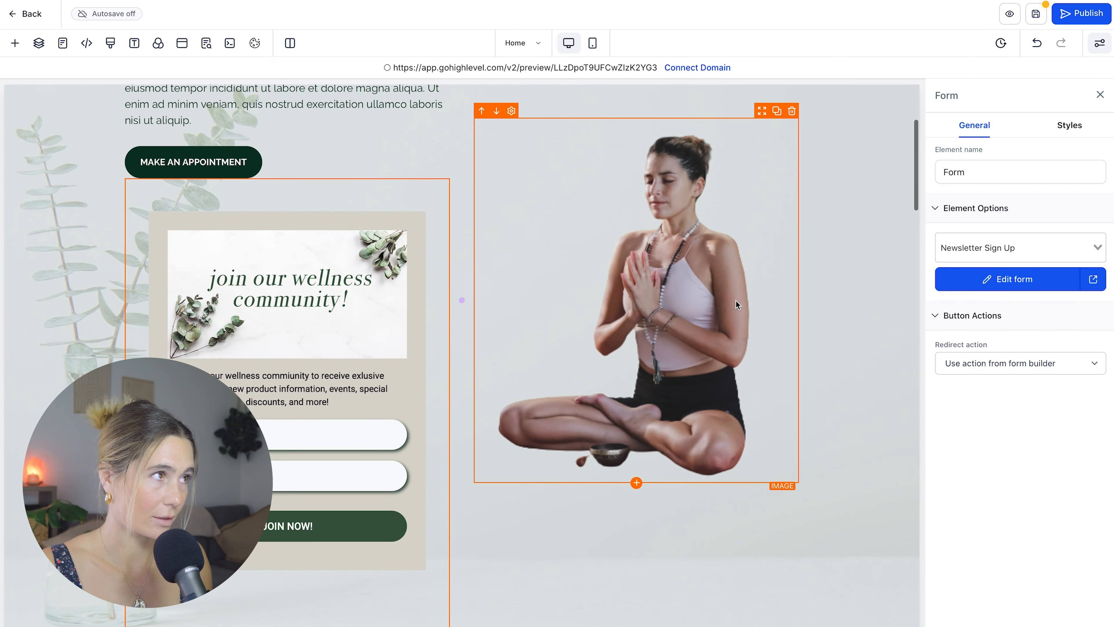
- Move the form element out of the hero section to the next section's second column, above the "Let's start" heading
{"action": "scroll", "coordinate": [652, 377], "scroll_direction": "down", "scroll_amount": 5}
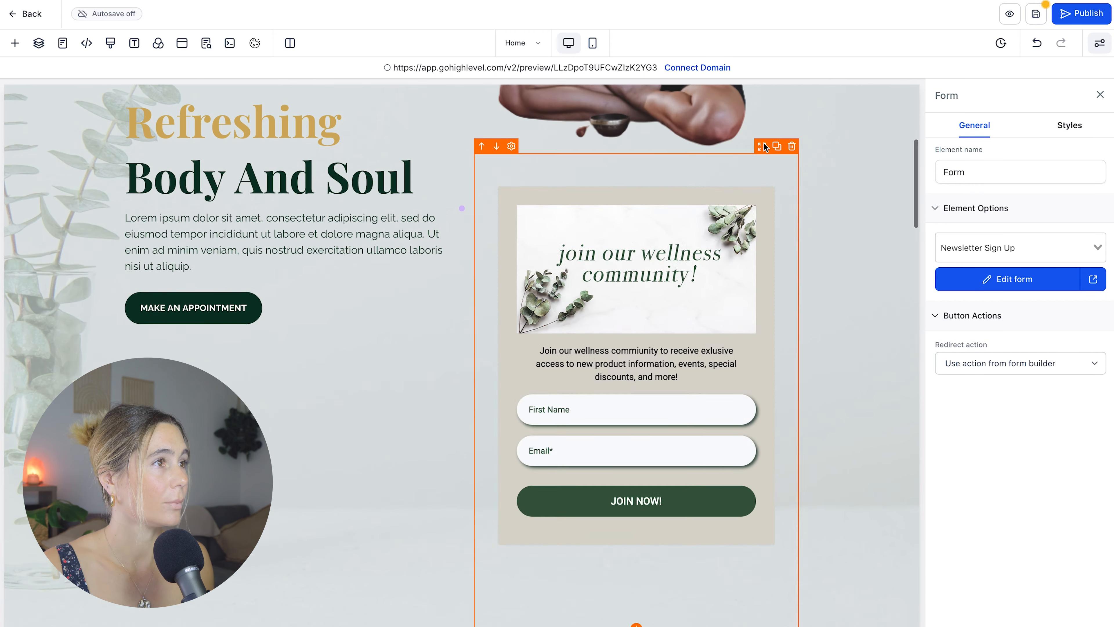
{"action": "left_click_drag", "start_coordinate": [764, 146], "coordinate": [752, 367]}
{"action": "scroll", "coordinate": [694, 372], "scroll_direction": "down", "scroll_amount": 5}
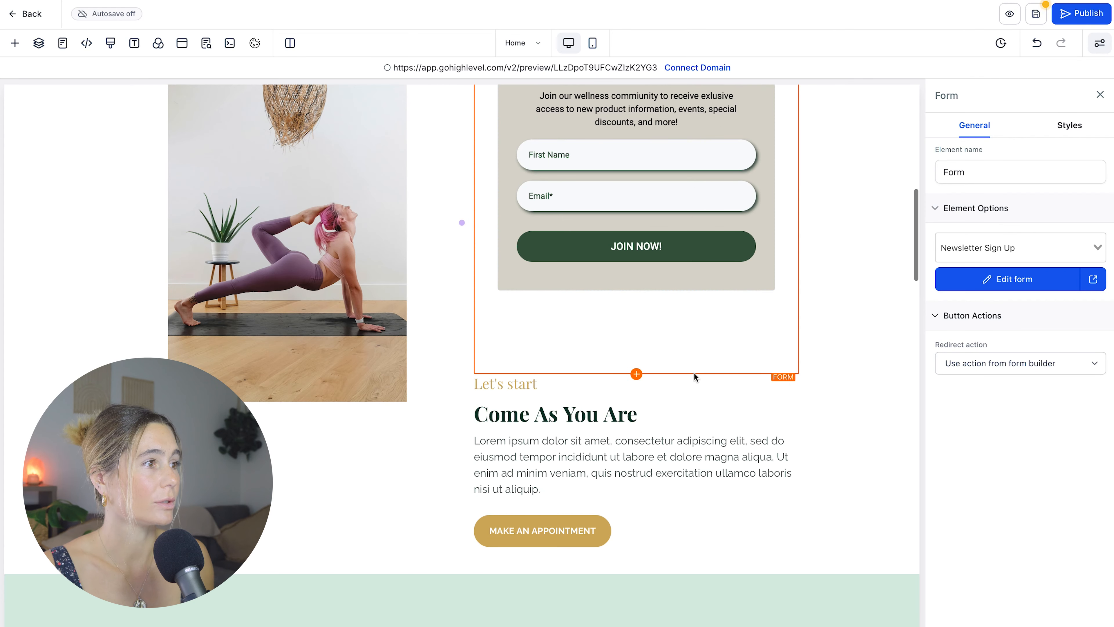
- Delete the "Come As You Are" headline, its paragraph, the appointment button and the "Let's start" heading below the form
{"action": "left_click", "coordinate": [581, 428]}
{"action": "left_click", "coordinate": [582, 452]}
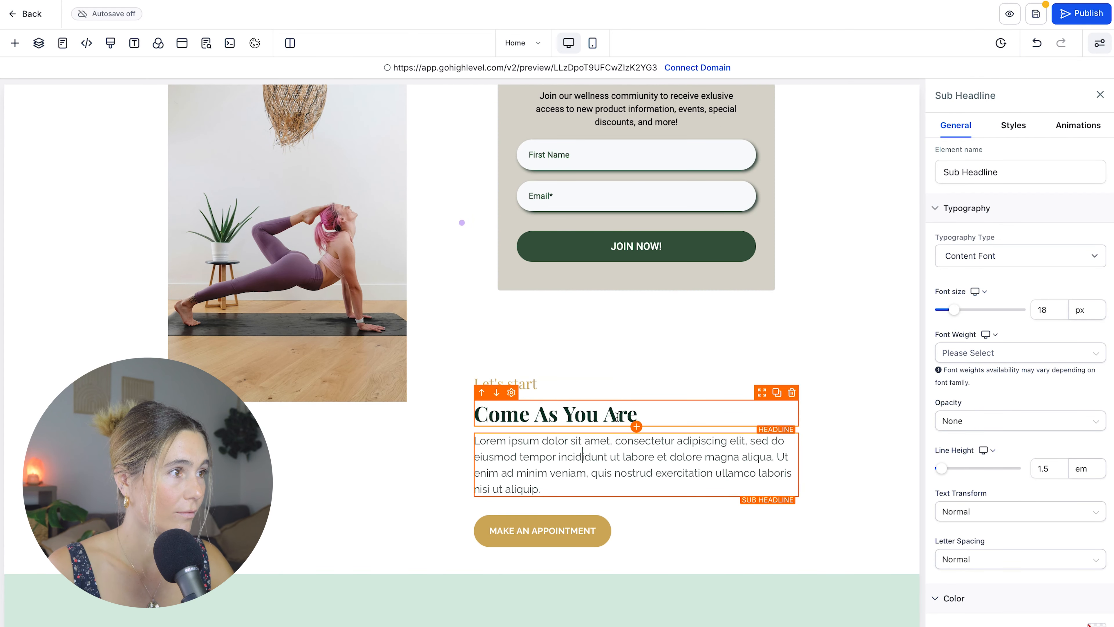
{"action": "left_click", "coordinate": [618, 416]}
{"action": "double_click", "coordinate": [792, 391]}
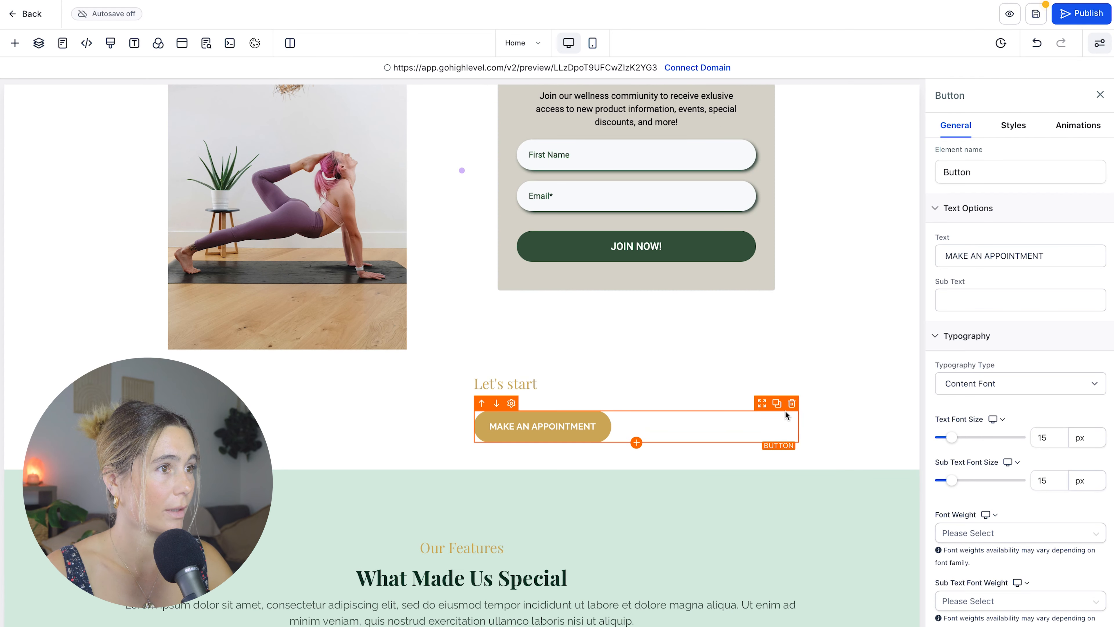
{"action": "left_click", "coordinate": [792, 406]}
{"action": "left_click", "coordinate": [594, 385]}
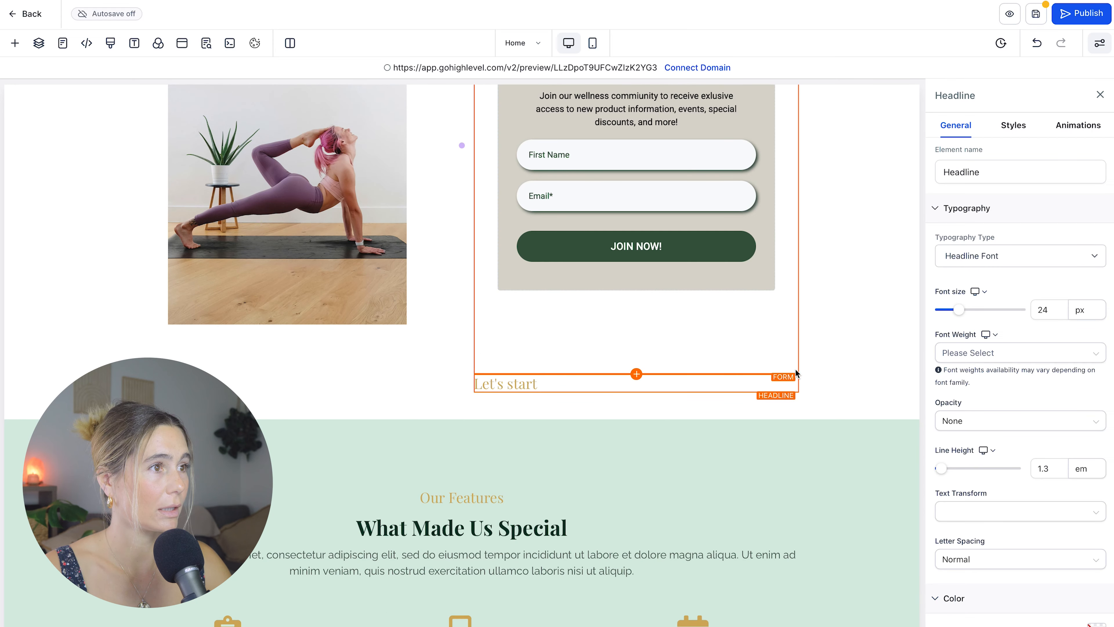
{"action": "left_click", "coordinate": [792, 366]}
- Review the hero and form sections of the Home page and save the page
{"action": "scroll", "coordinate": [829, 250], "scroll_direction": "up", "scroll_amount": 5}
{"action": "left_click", "coordinate": [828, 251]}
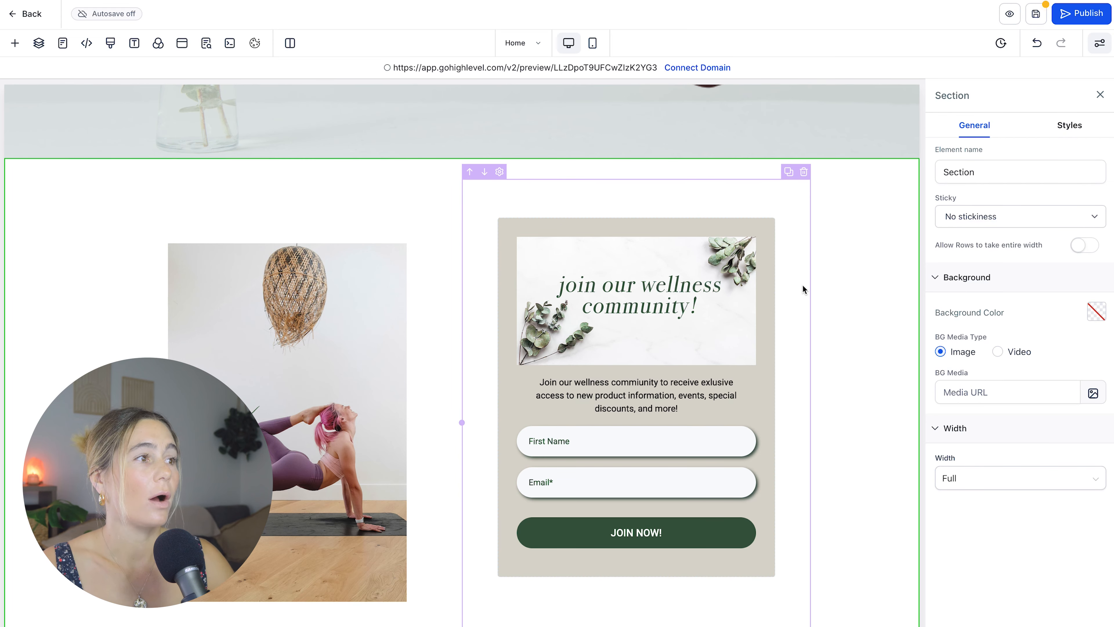
{"action": "scroll", "coordinate": [803, 288], "scroll_direction": "up", "scroll_amount": 10}
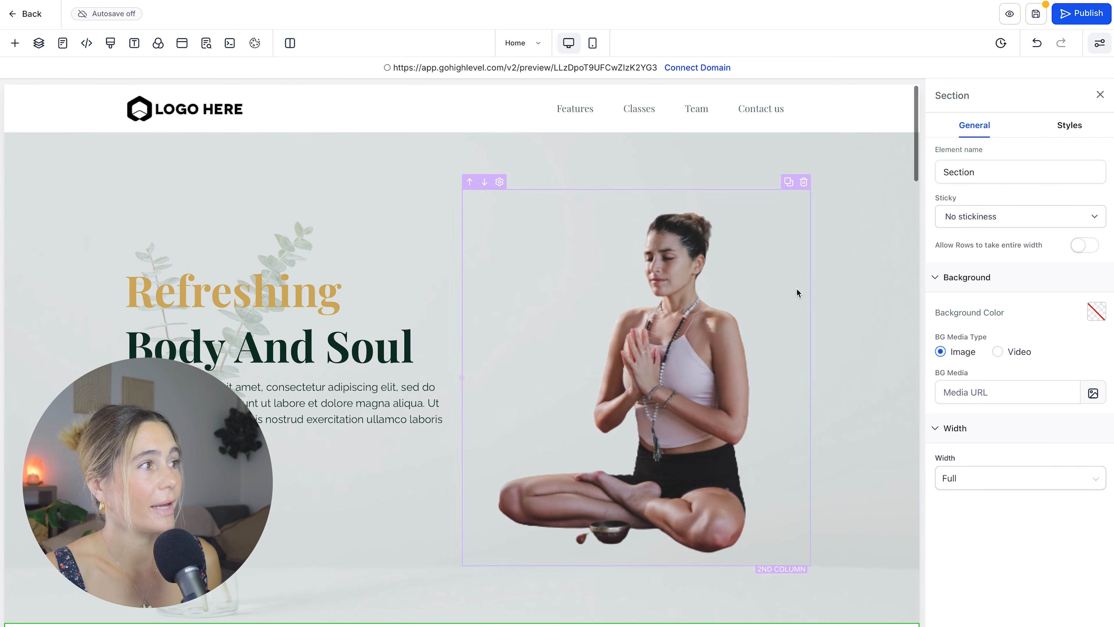
{"action": "scroll", "coordinate": [744, 304], "scroll_direction": "down", "scroll_amount": 8}
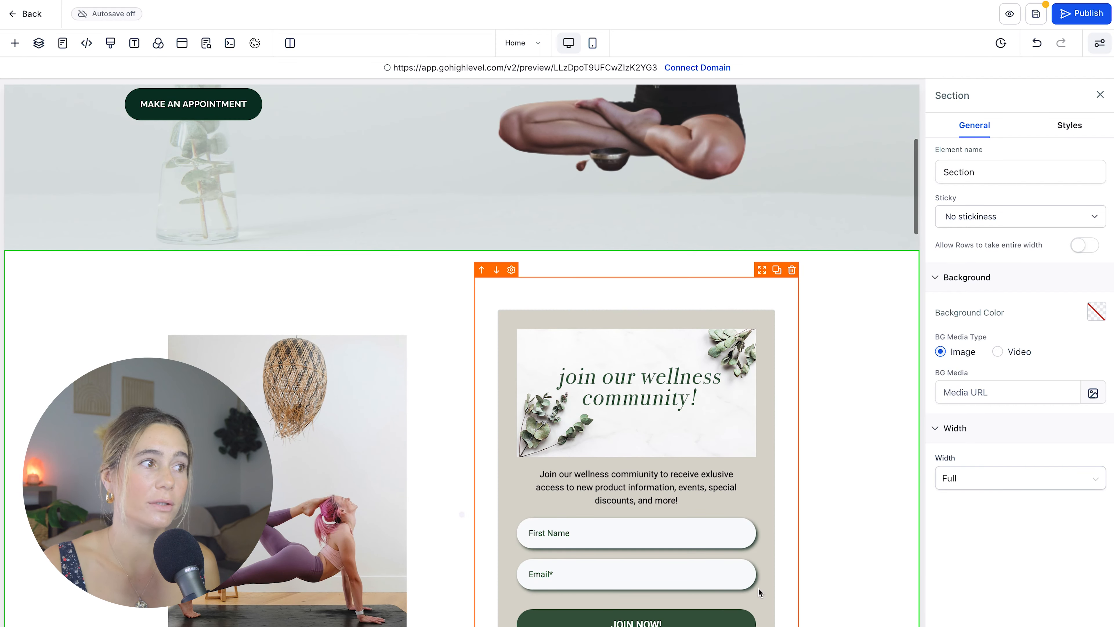
{"action": "left_click", "coordinate": [646, 524]}
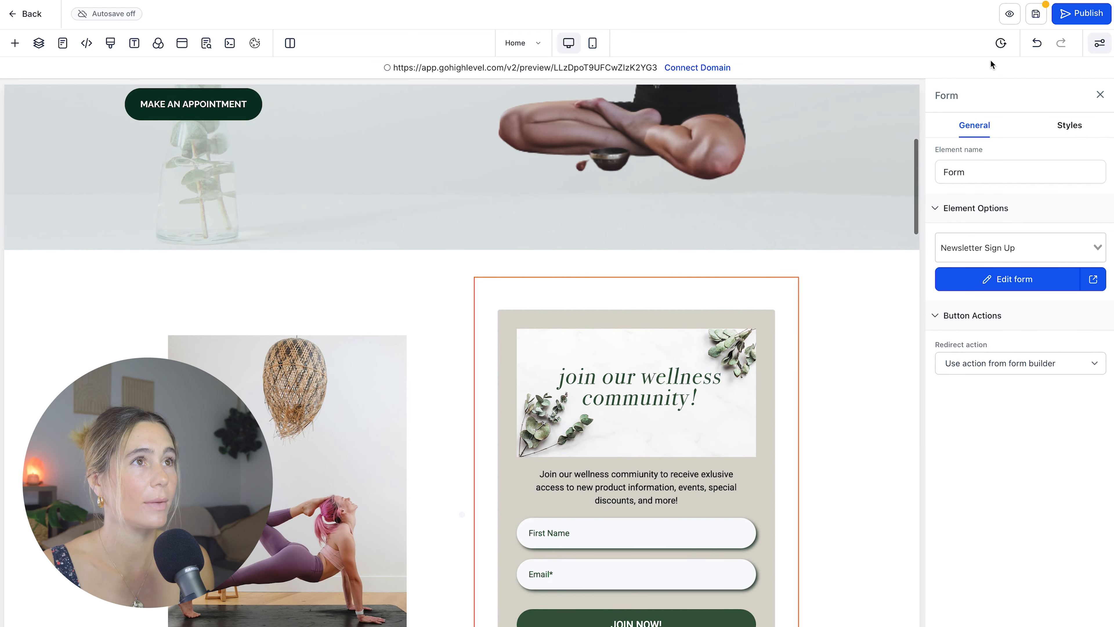
{"action": "left_click", "coordinate": [1035, 15]}
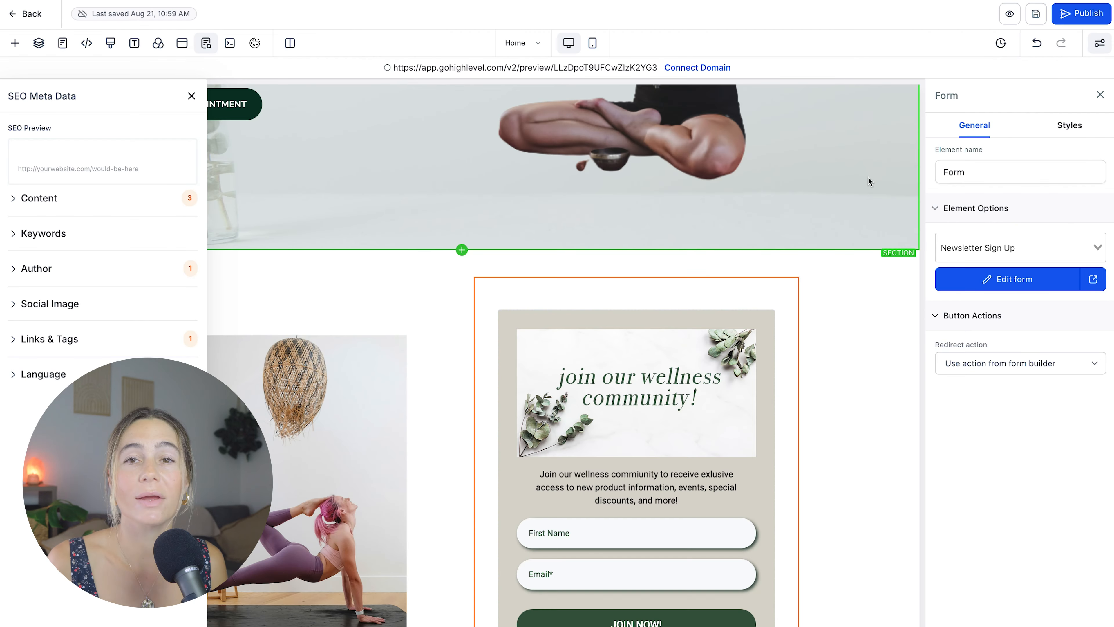
{"action": "scroll", "coordinate": [834, 145], "scroll_direction": "up", "scroll_amount": 5}
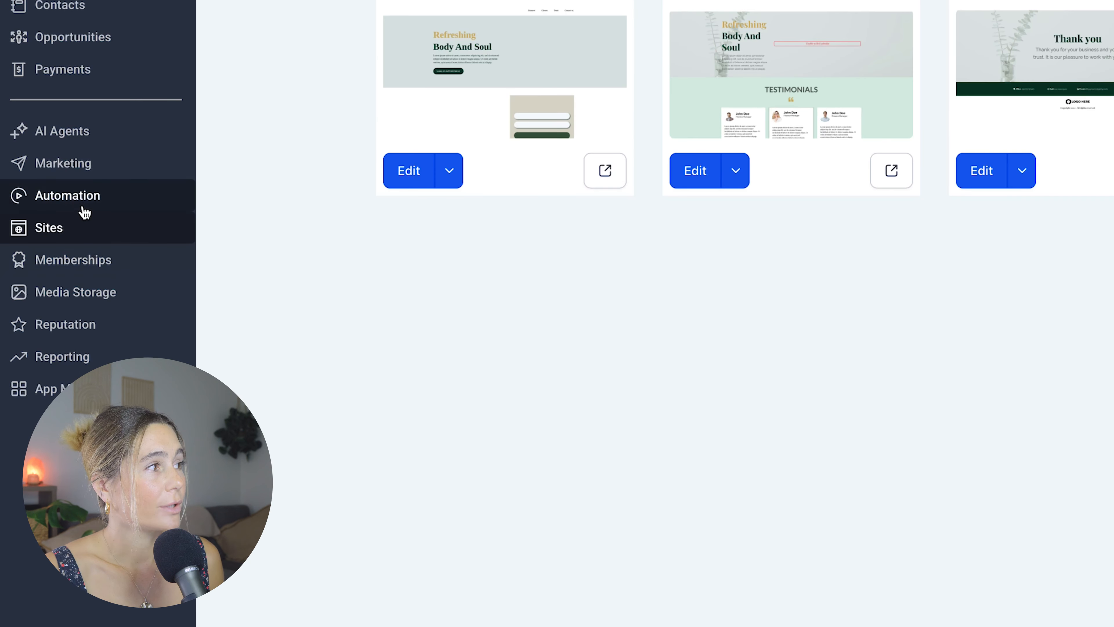
- Create a new automation workflow from the Fast 5 Lite recipe template
{"action": "left_click", "coordinate": [83, 207]}
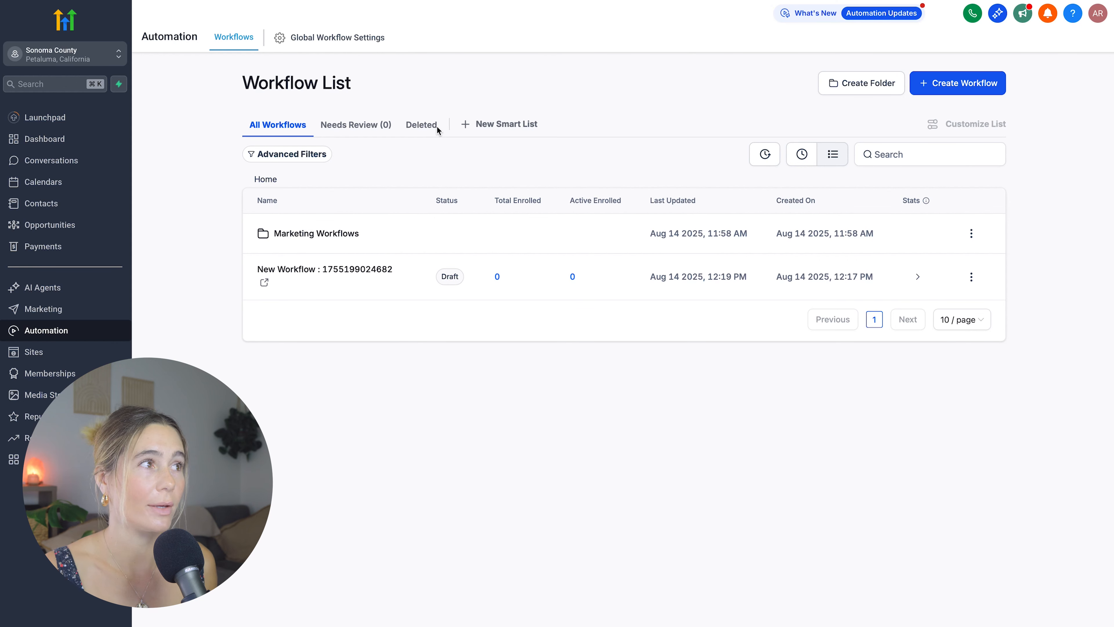
{"action": "left_click", "coordinate": [949, 88]}
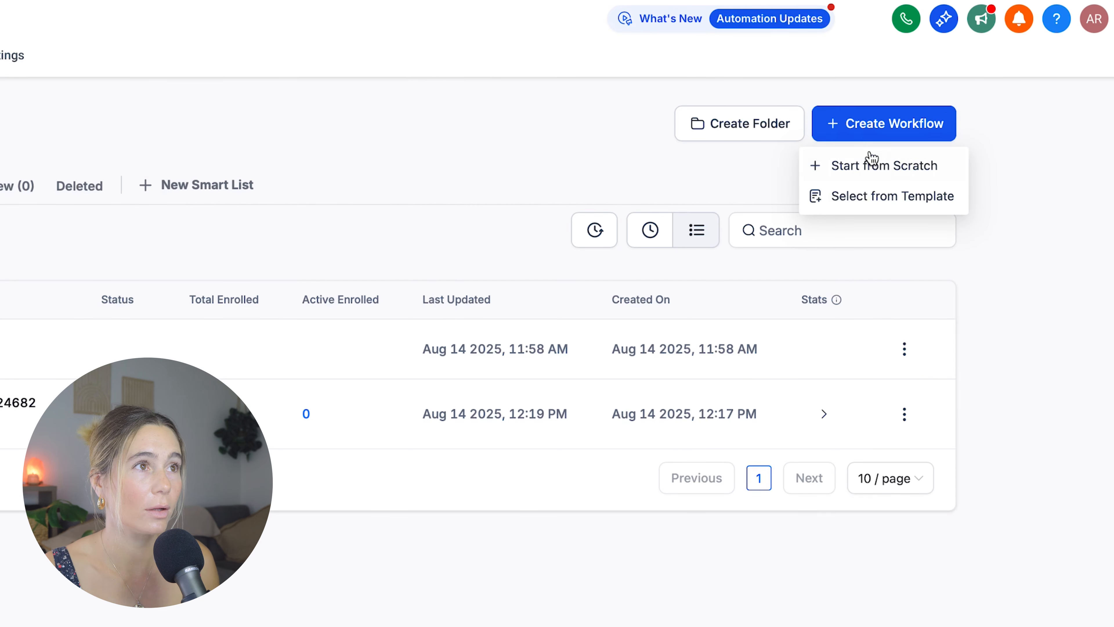
{"action": "left_click", "coordinate": [873, 196]}
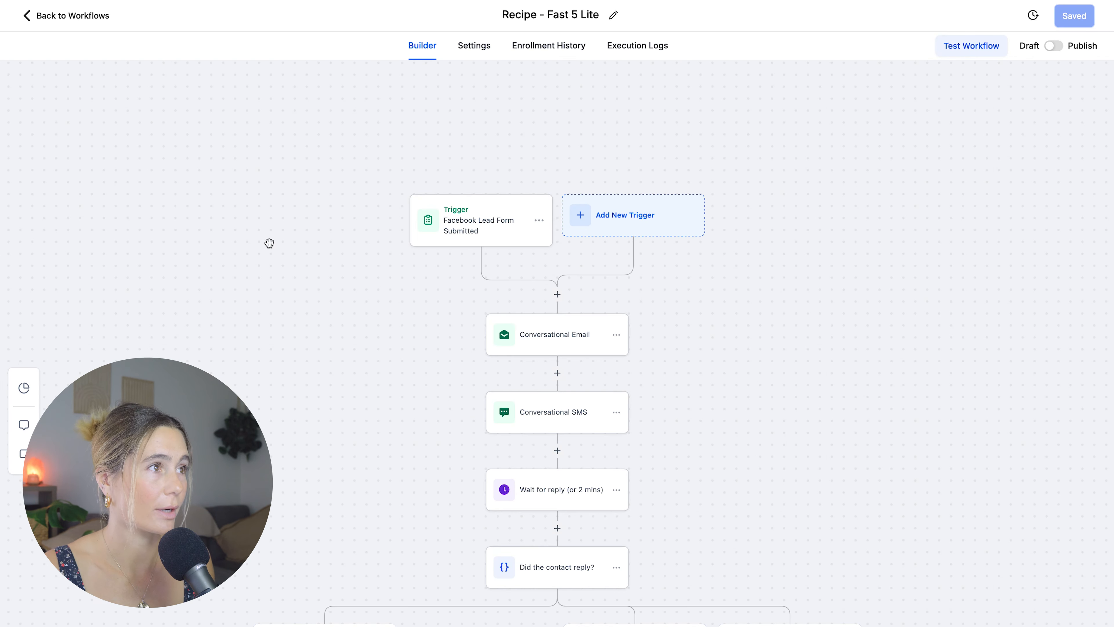
- Change the workflow's Facebook lead trigger to Form submitted and name it "Newsletter Form Submitted"
{"action": "left_click", "coordinate": [483, 222]}
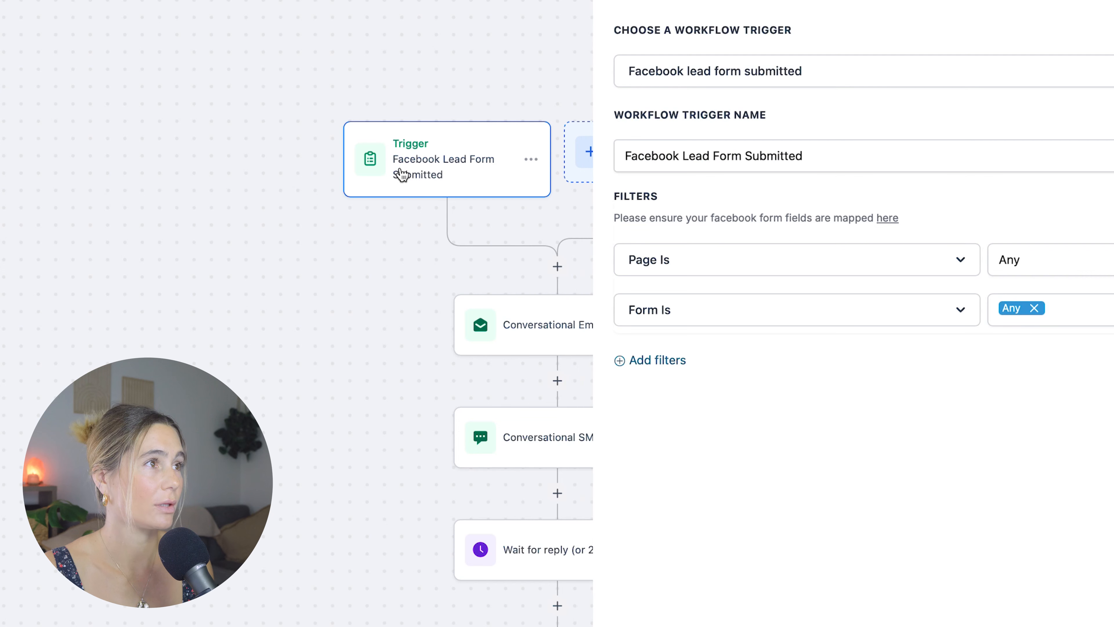
{"action": "left_click", "coordinate": [868, 78]}
{"action": "type", "text": "form"}
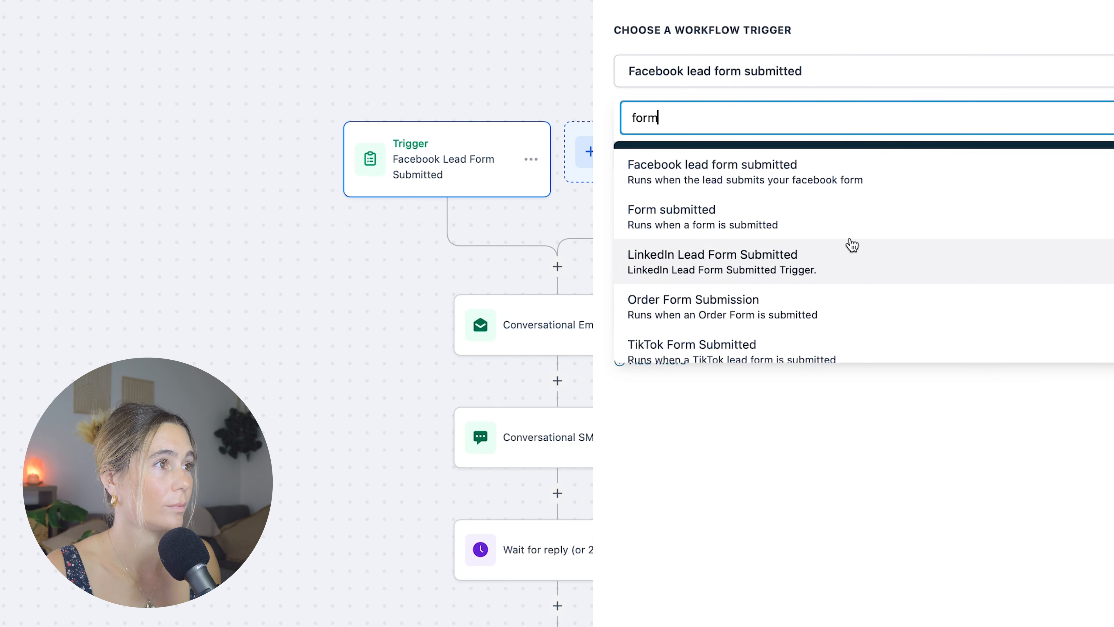
{"action": "left_click", "coordinate": [851, 235]}
{"action": "type", "text": "Newsletter"}
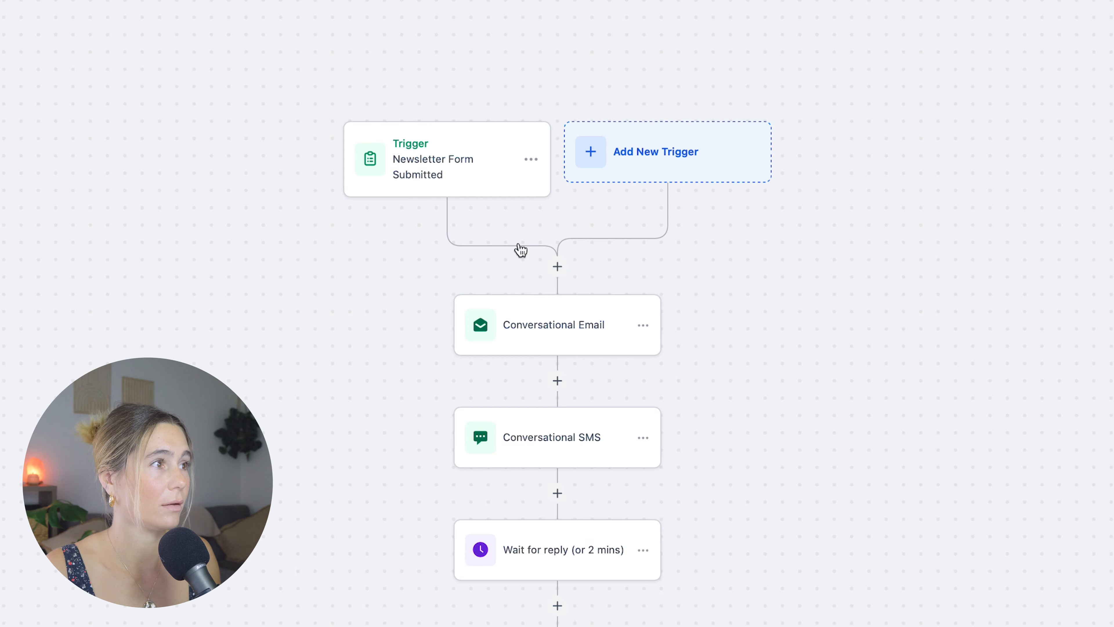
- Add a "Form is" filter to the Newsletter Form Submitted trigger, choose its form and save the trigger
{"action": "left_click", "coordinate": [494, 159]}
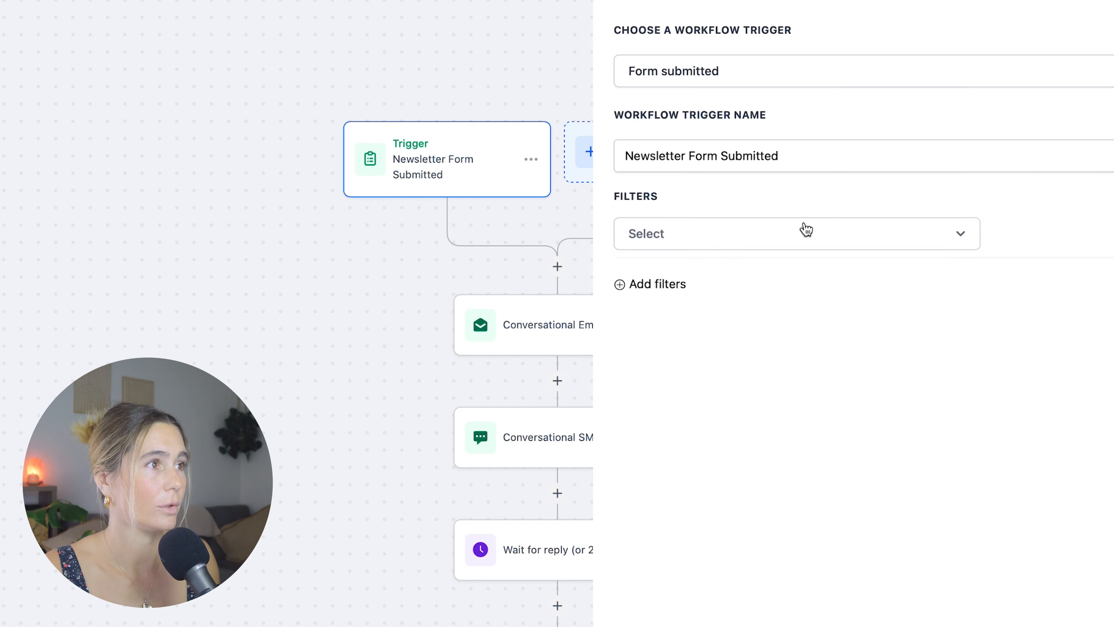
{"action": "left_click", "coordinate": [805, 230]}
{"action": "left_click", "coordinate": [824, 359]}
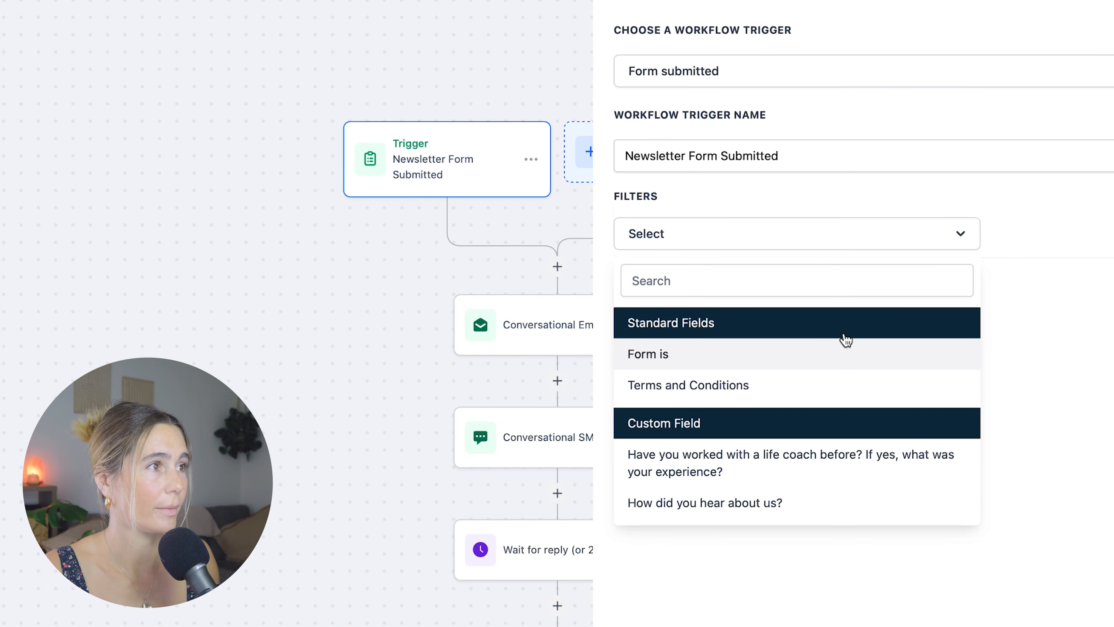
{"action": "left_click", "coordinate": [1091, 279]}
{"action": "left_click", "coordinate": [861, 518]}
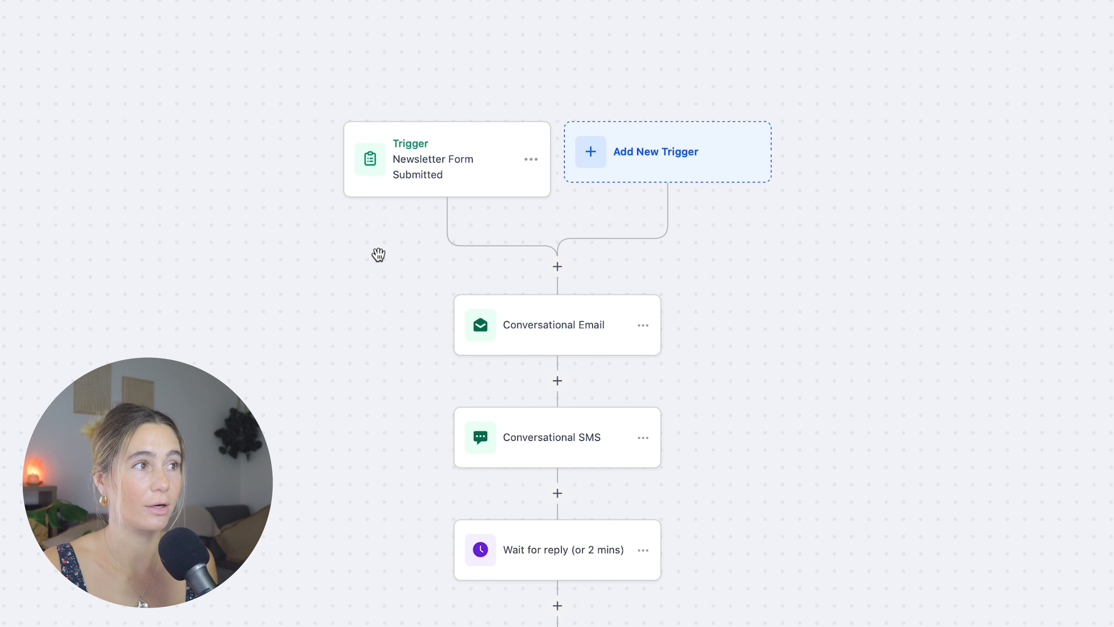
- Review the Conversational Email action's settings and delete the Conversational SMS action together with all actions after it
{"action": "left_click", "coordinate": [551, 327]}
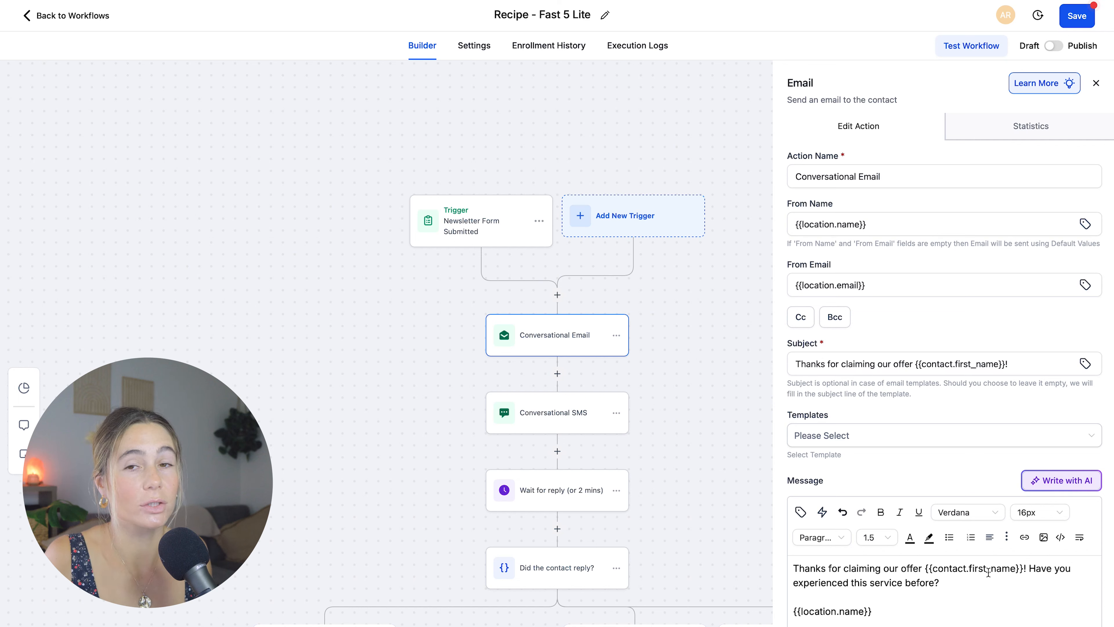
{"action": "left_click", "coordinate": [573, 423]}
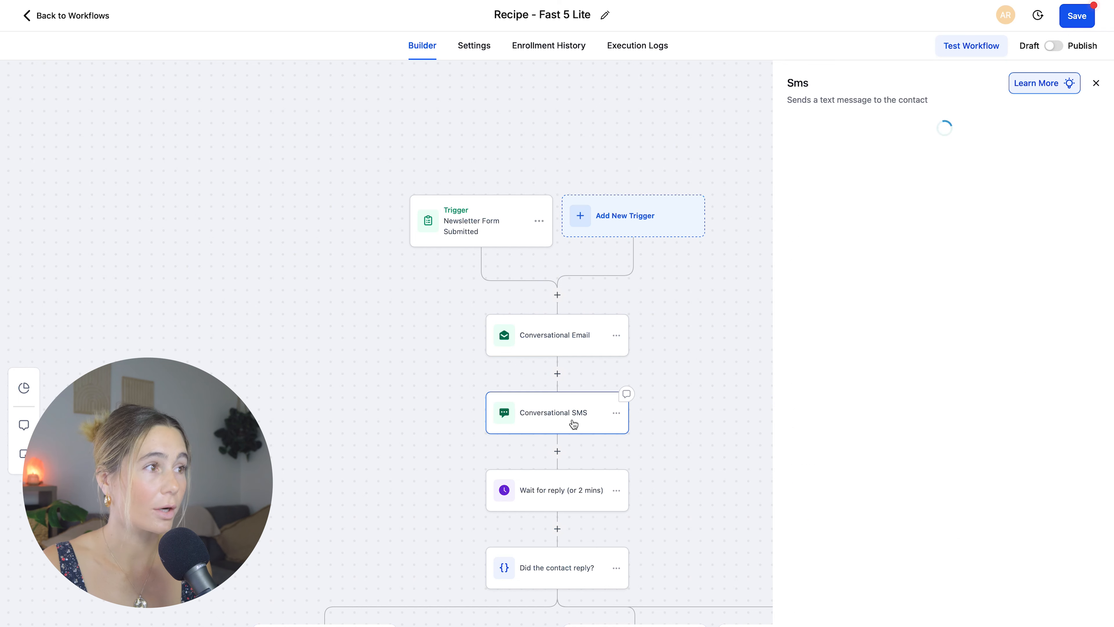
{"action": "left_click", "coordinate": [618, 417]}
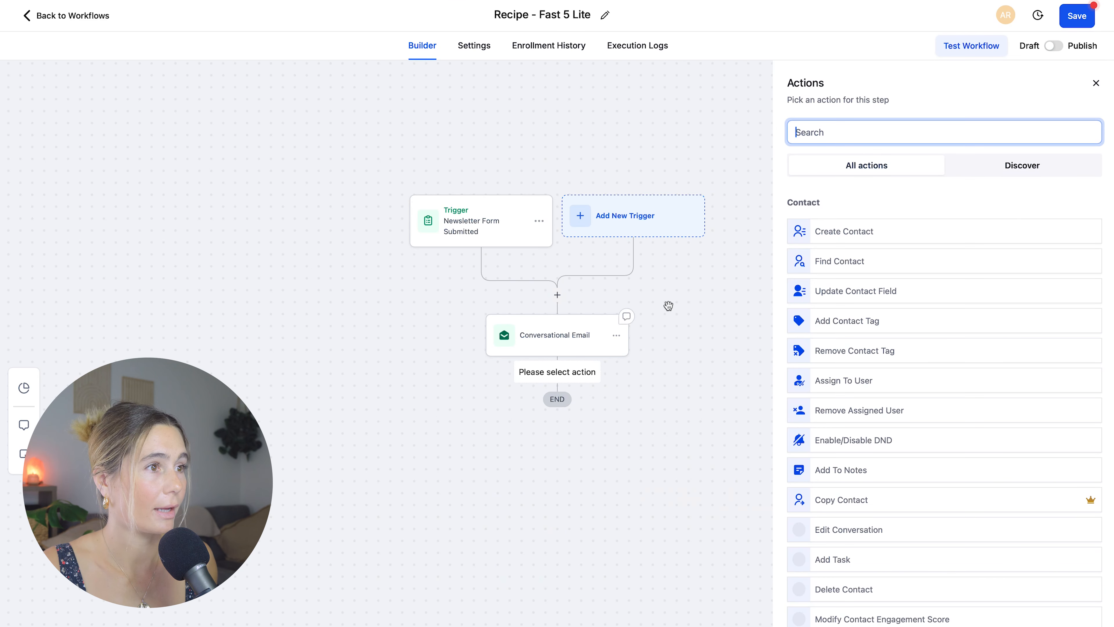
{"action": "left_click", "coordinate": [674, 384]}
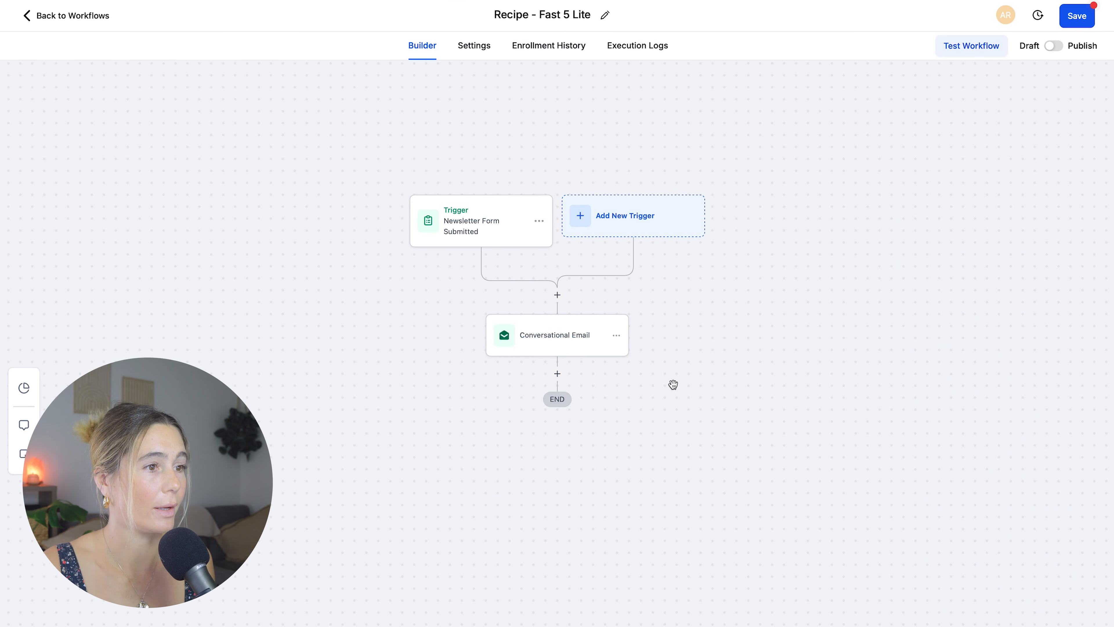
- Add a Wait action with a Time Delay after the Conversational Email action
{"action": "left_click", "coordinate": [556, 375]}
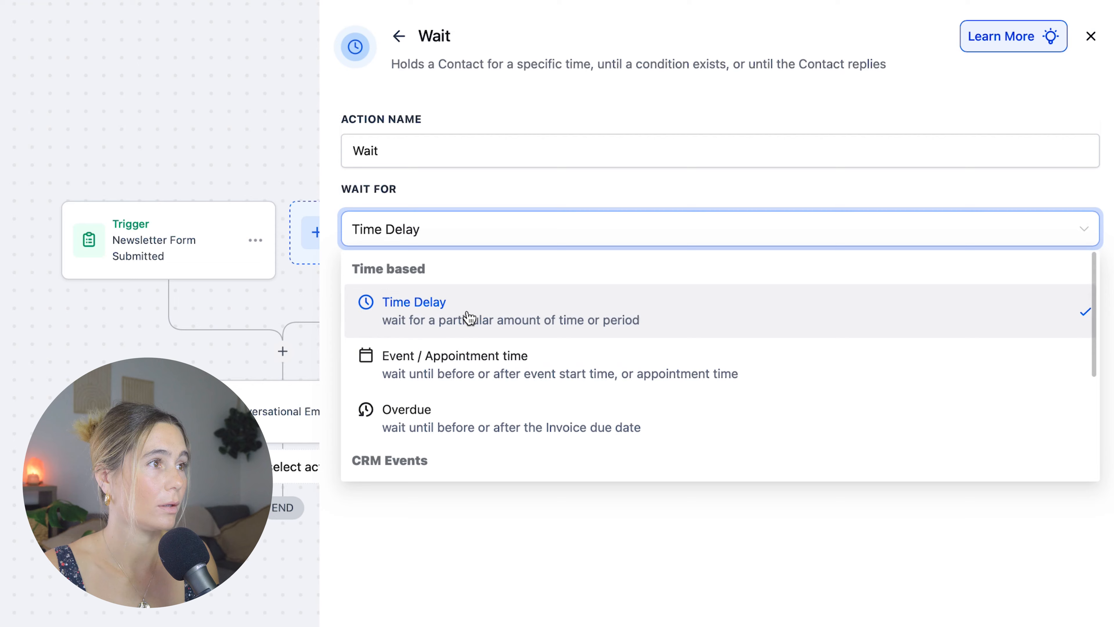
{"action": "left_click", "coordinate": [470, 319]}
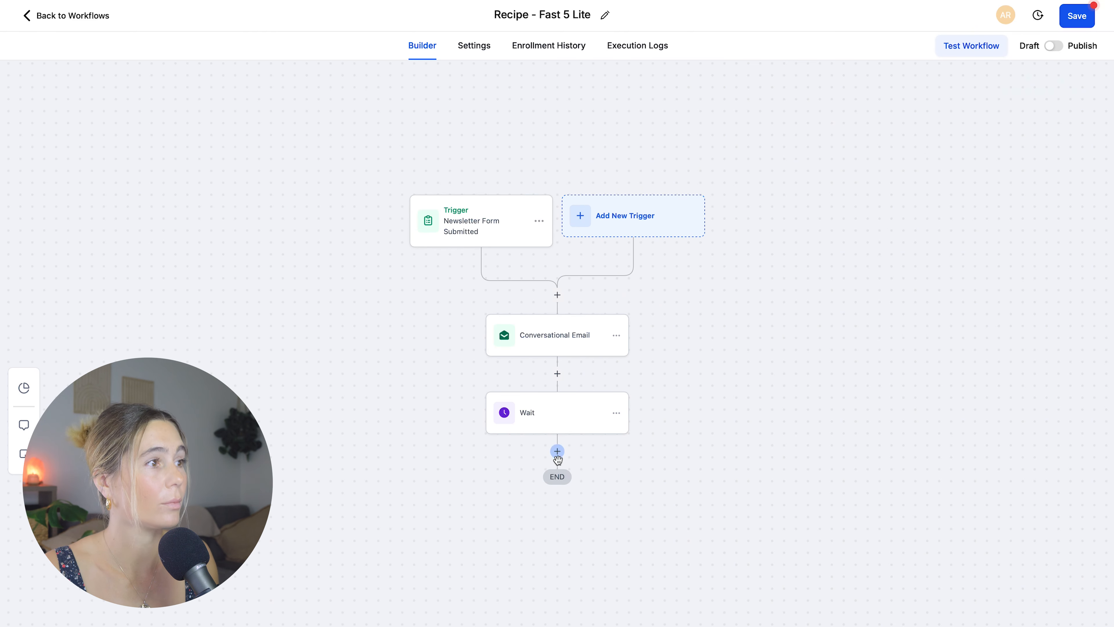
{"action": "left_click", "coordinate": [557, 455]}
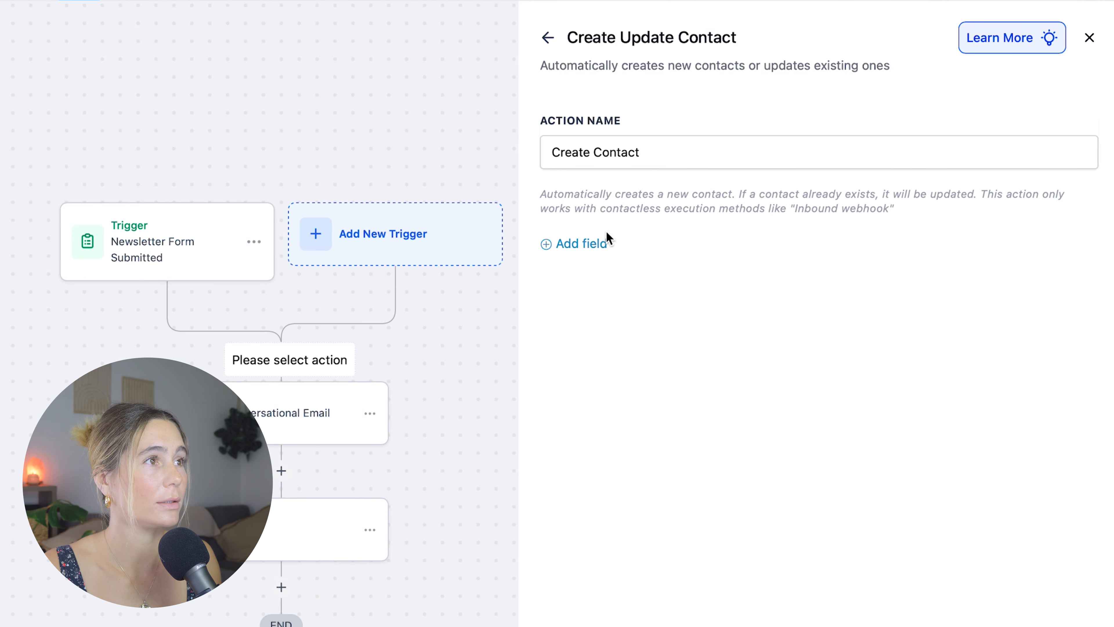
- Add a Create Contact action before the Conversational Email with the First Name and Email fields, and save it
{"action": "left_click", "coordinate": [580, 244]}
{"action": "left_click", "coordinate": [675, 233]}
{"action": "type", "text": "nam"}
{"action": "left_click", "coordinate": [586, 389]}
{"action": "left_click", "coordinate": [578, 324]}
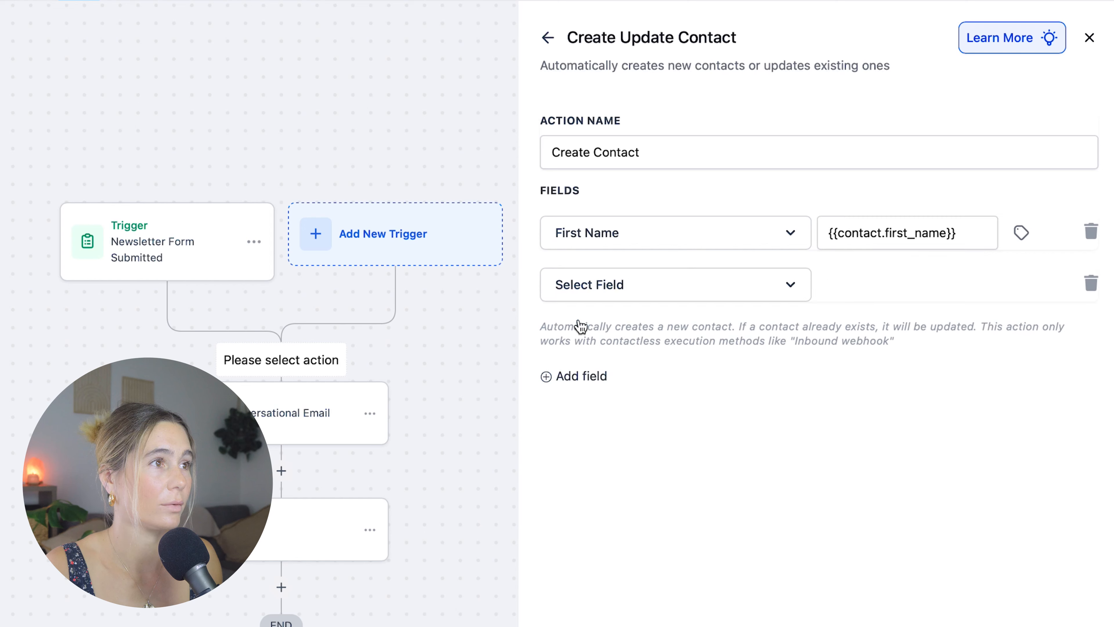
{"action": "left_click", "coordinate": [694, 283]}
{"action": "type", "text": "email"}
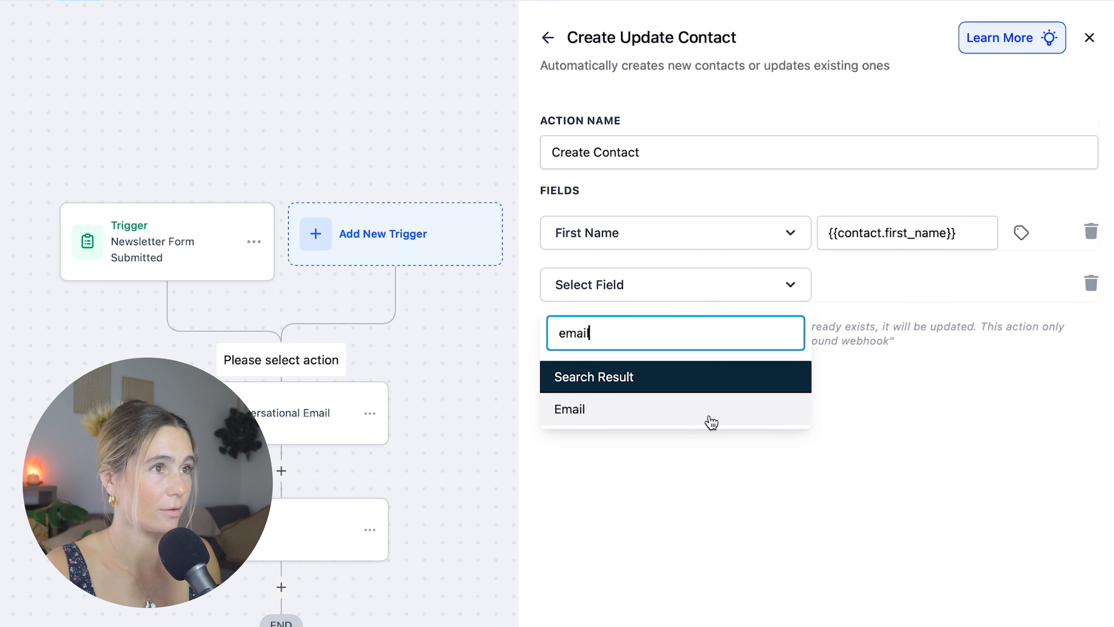
{"action": "left_click", "coordinate": [709, 417]}
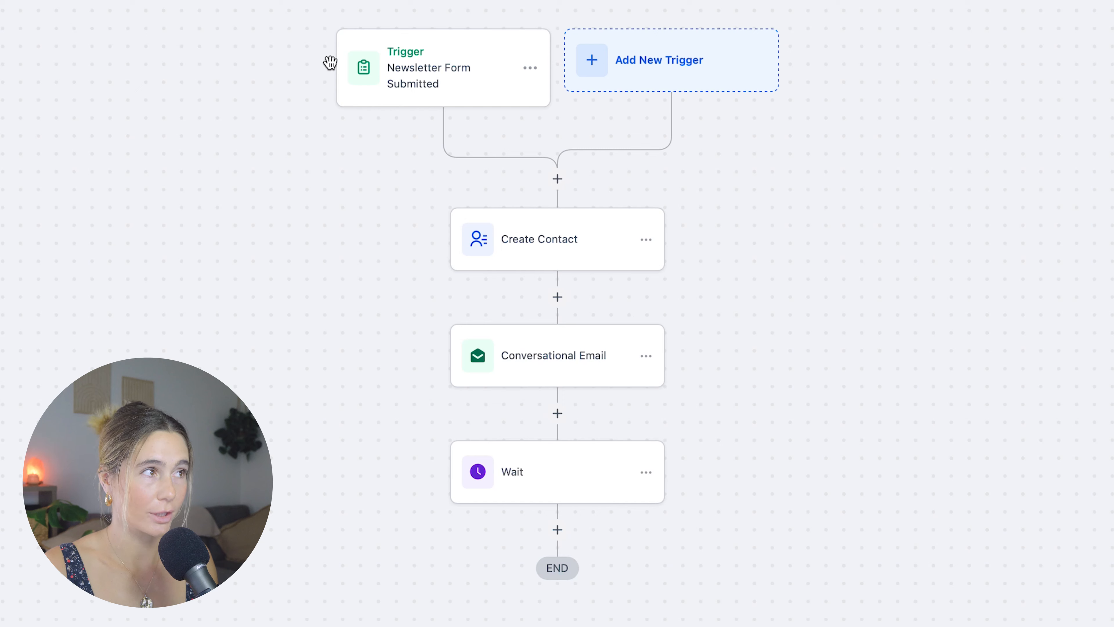
- Add a Create/Update Opportunity action after Create Contact, using the Marketing Pipeline and the New Lead stage
{"action": "left_click", "coordinate": [612, 244]}
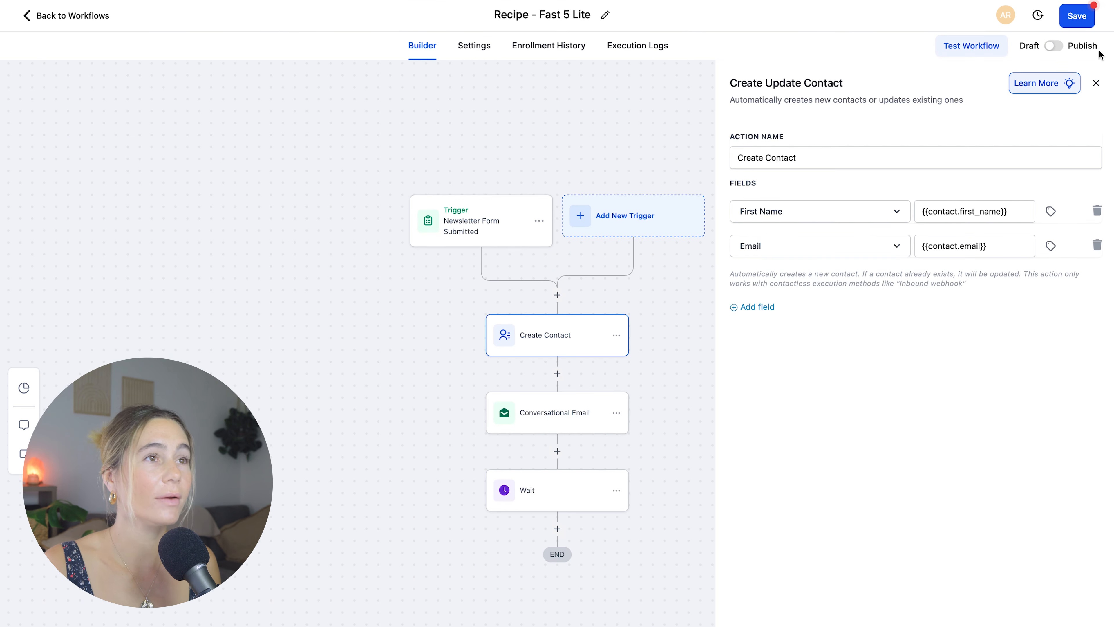
{"action": "left_click", "coordinate": [1097, 83]}
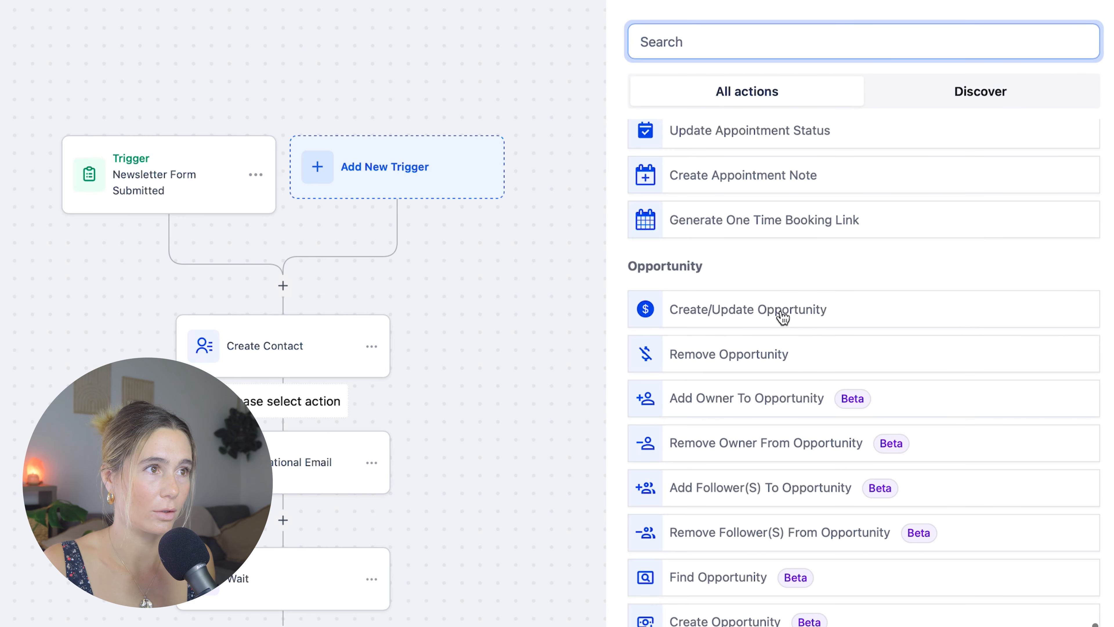
{"action": "left_click", "coordinate": [782, 315]}
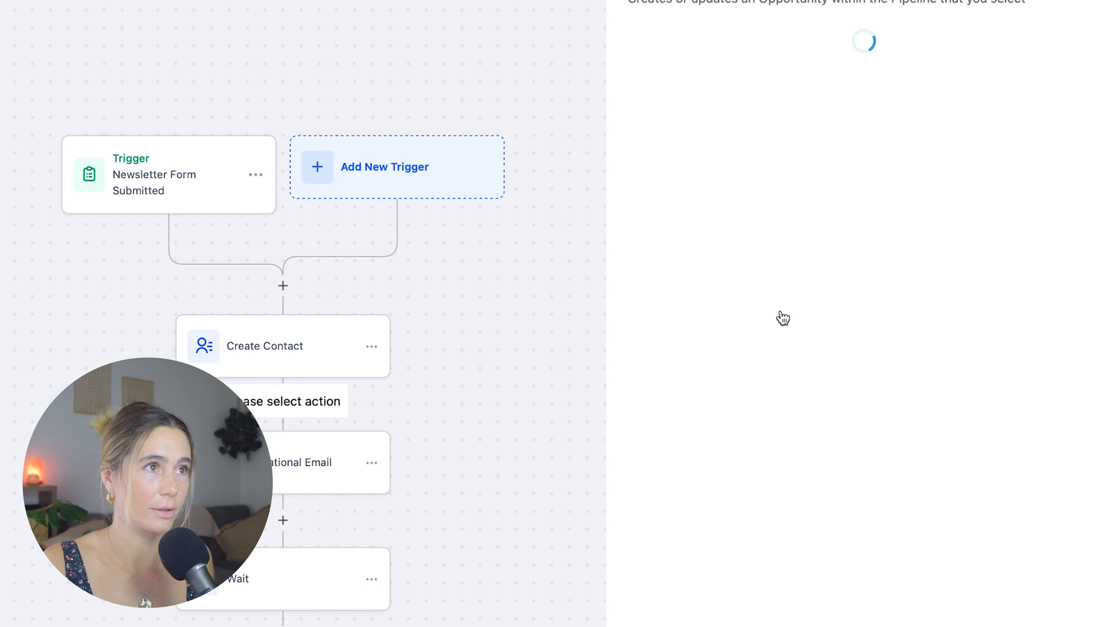
{"action": "left_click", "coordinate": [812, 264]}
{"action": "left_click", "coordinate": [697, 348]}
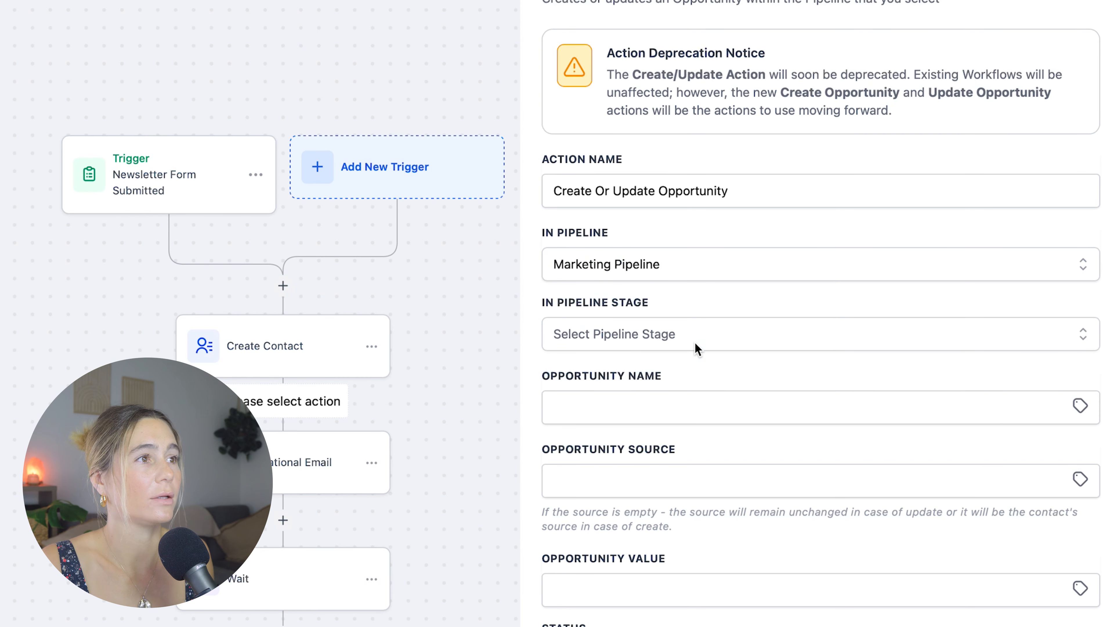
{"action": "left_click", "coordinate": [746, 338]}
{"action": "left_click", "coordinate": [729, 415]}
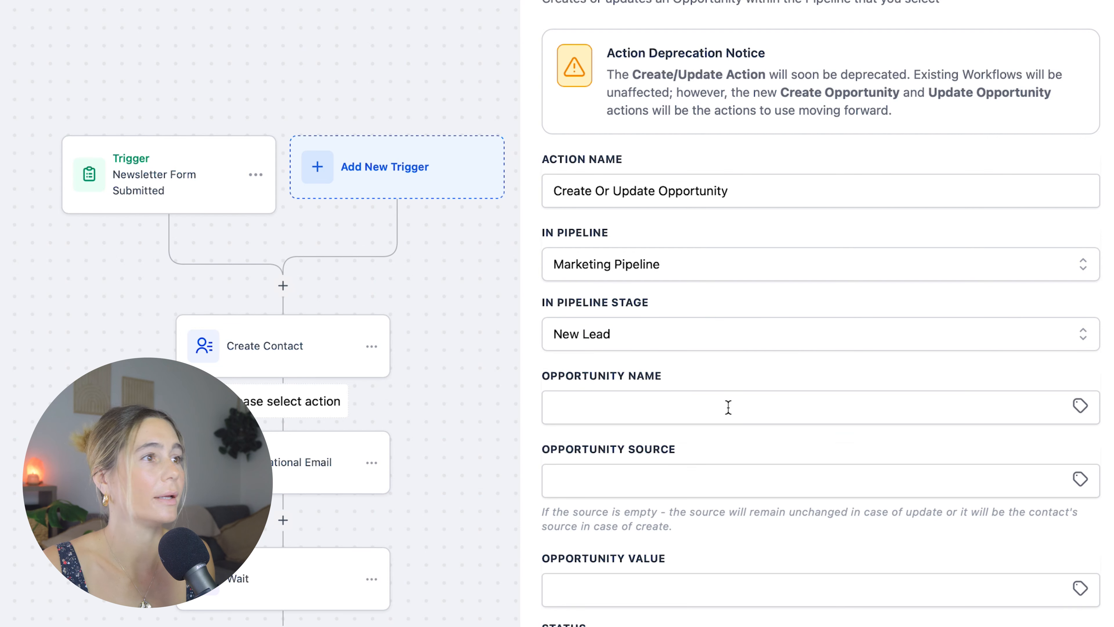
- Set the opportunity name to the contact's first name custom value and its status to open
{"action": "left_click", "coordinate": [1079, 406]}
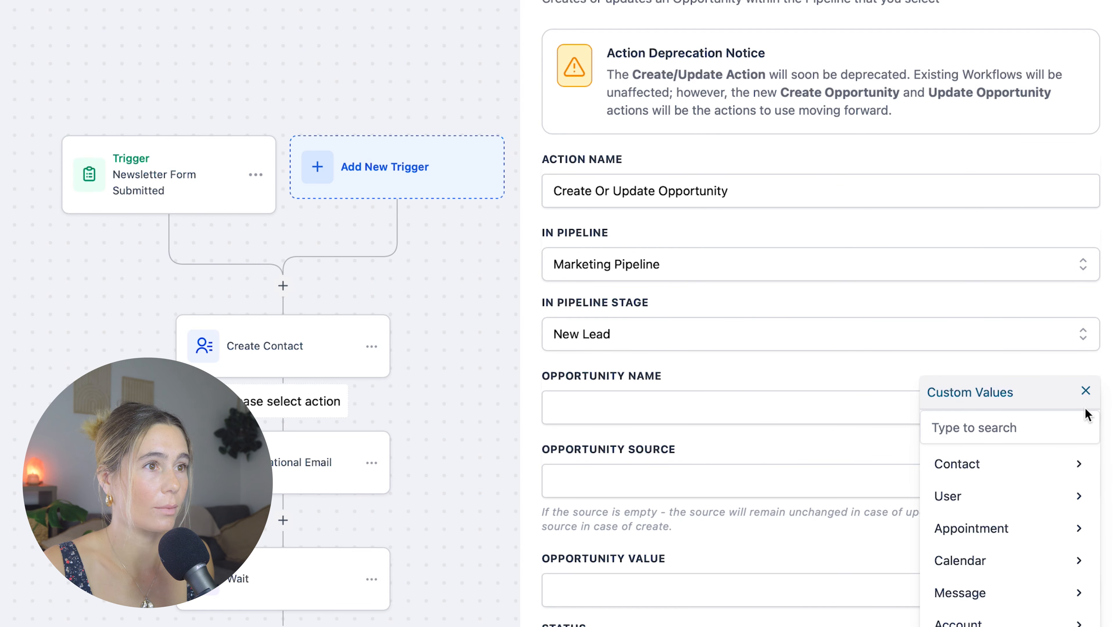
{"action": "left_click", "coordinate": [1019, 428]}
{"action": "type", "text": "first"}
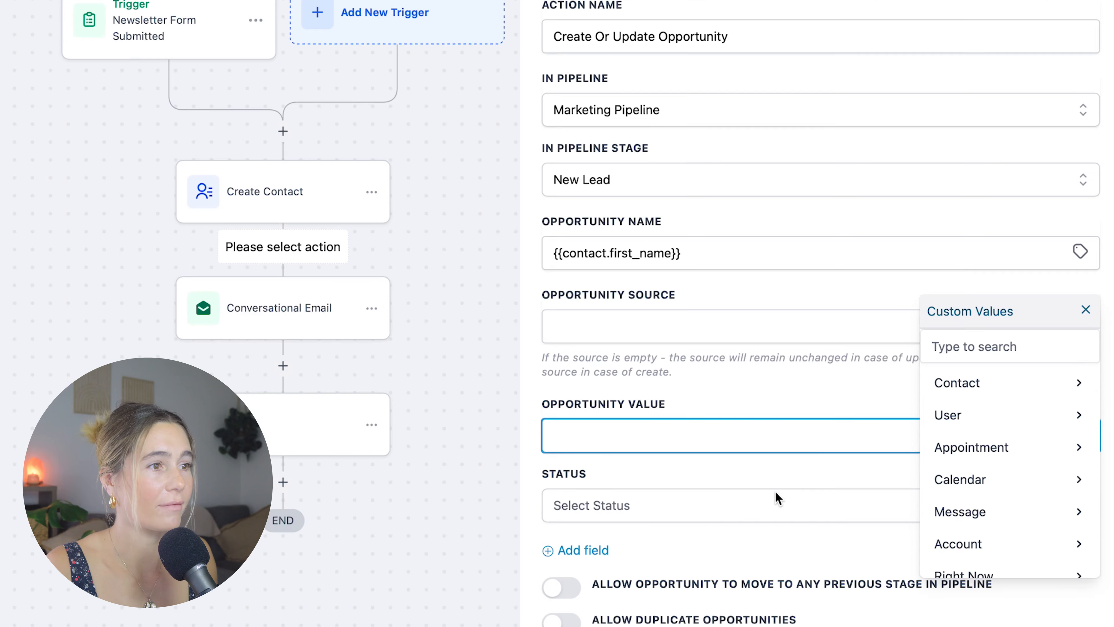
{"action": "left_click", "coordinate": [780, 504]}
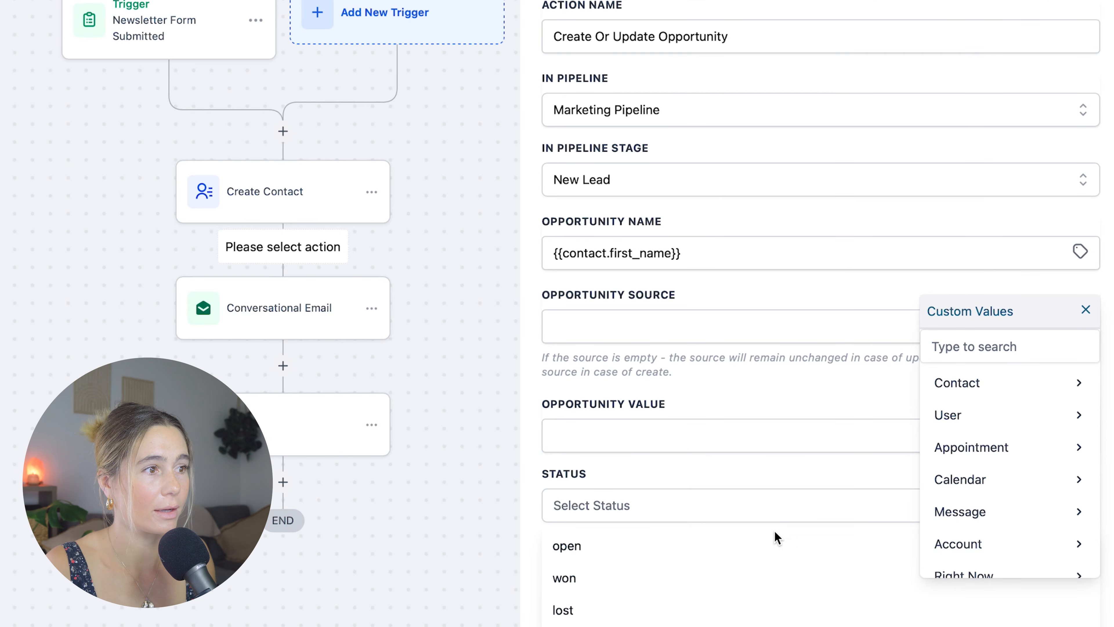
{"action": "left_click", "coordinate": [779, 544]}
{"action": "left_click", "coordinate": [1086, 313]}
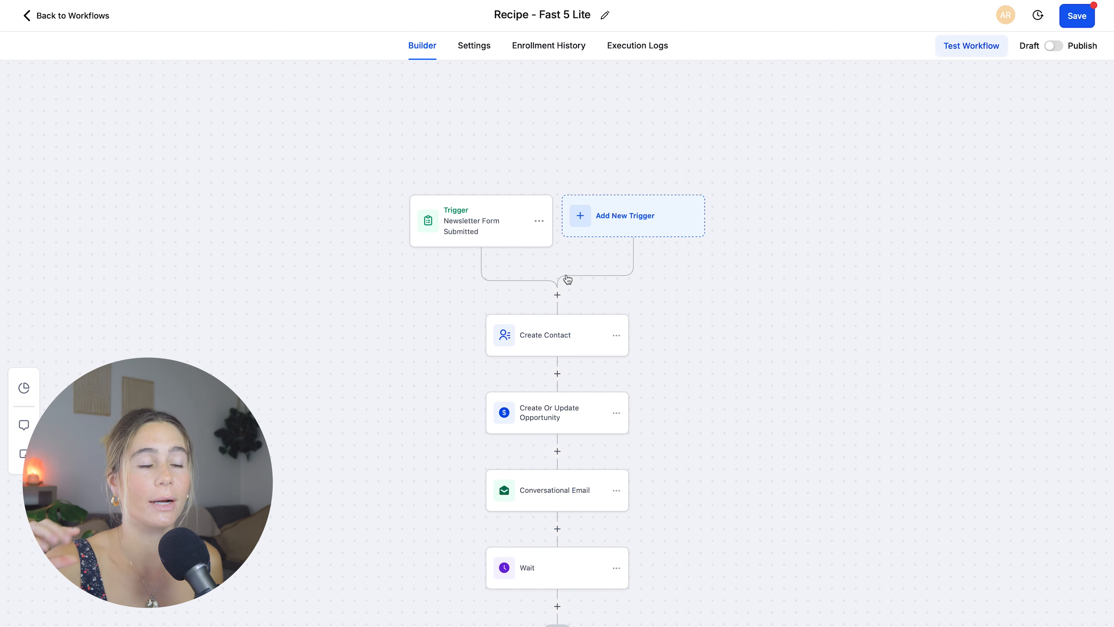
- Add an email action after the Wait action and name it "Email 2:you and your mission"
{"action": "left_click", "coordinate": [570, 488]}
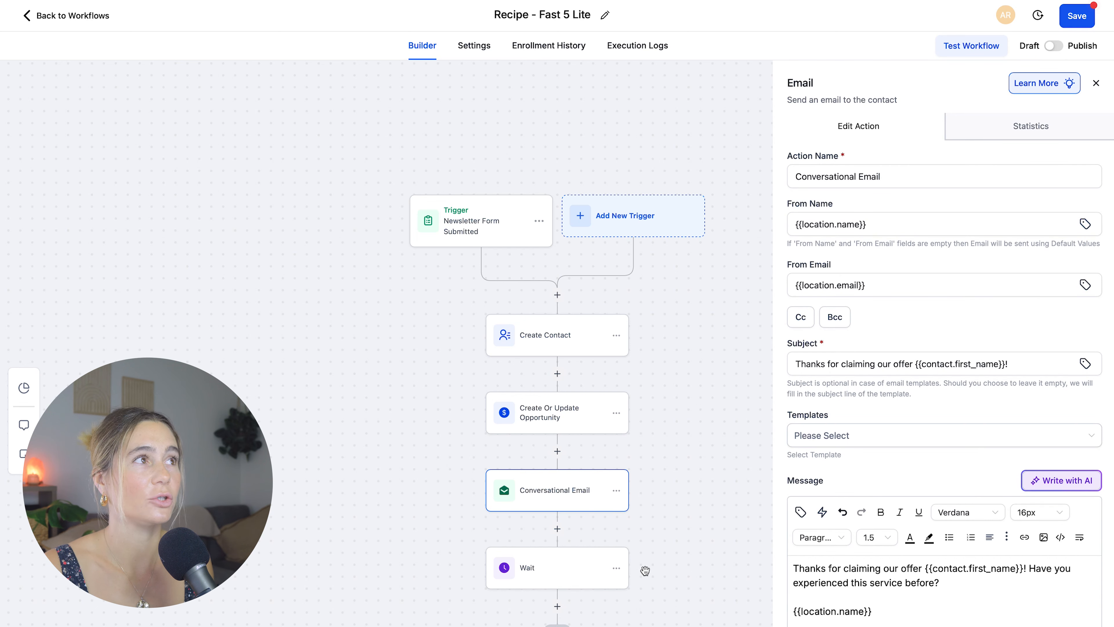
{"action": "left_click", "coordinate": [556, 606]}
{"action": "type", "text": "email"}
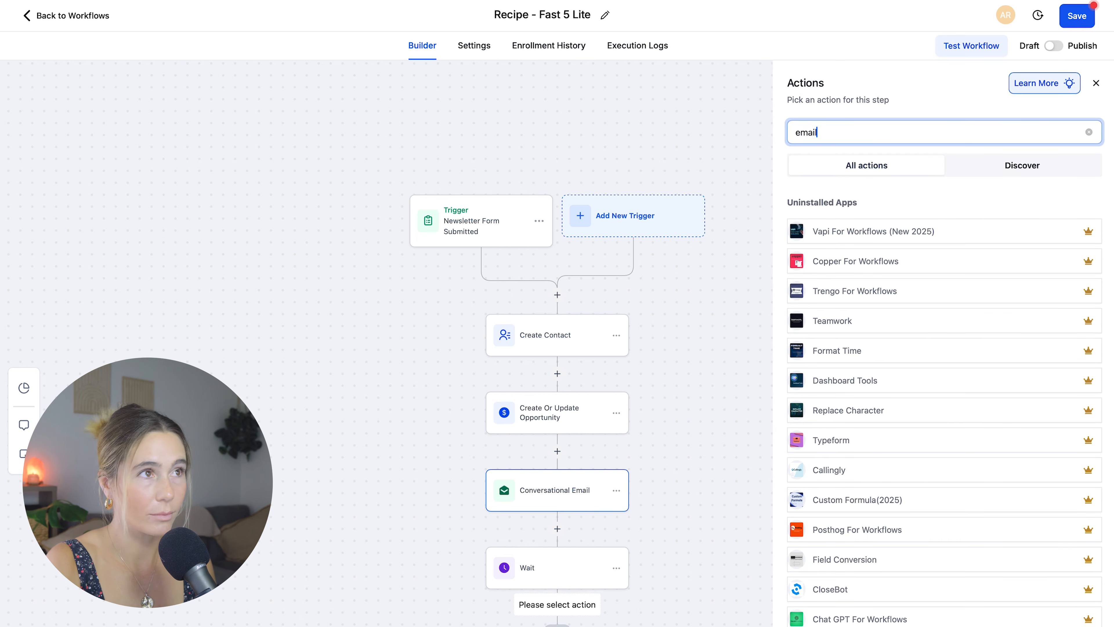
{"action": "left_click", "coordinate": [853, 238]}
{"action": "type", "text": "2:you and your mission"}
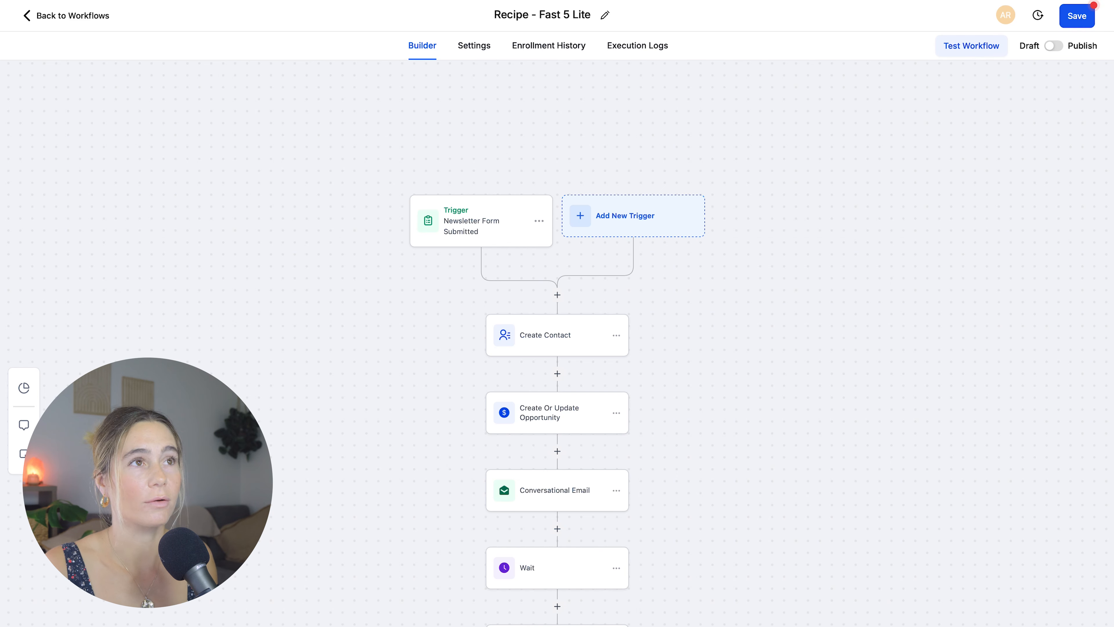
{"action": "scroll", "coordinate": [722, 625], "scroll_direction": "down", "scroll_amount": 2}
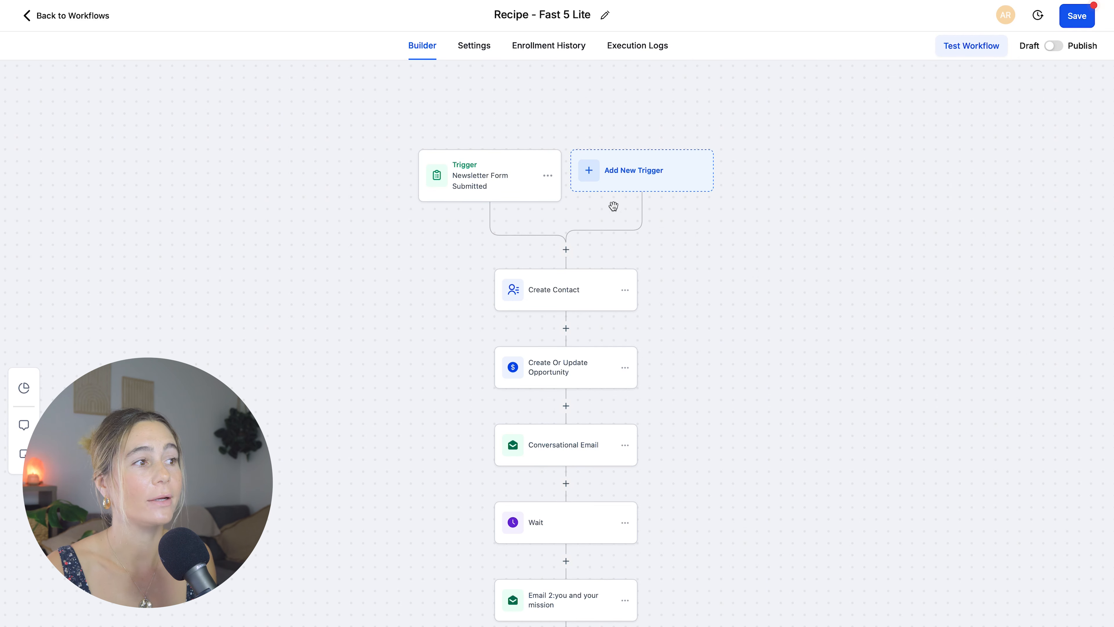
{"action": "scroll", "coordinate": [440, 591], "scroll_direction": "up", "scroll_amount": 1}
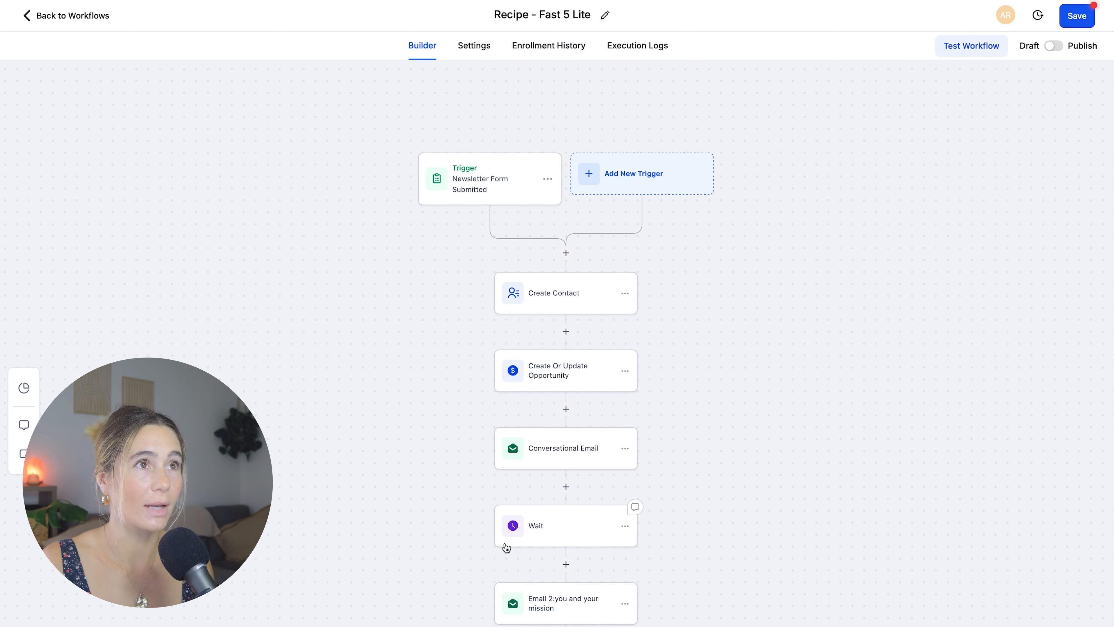
{"action": "scroll", "coordinate": [754, 587], "scroll_direction": "down", "scroll_amount": 3}
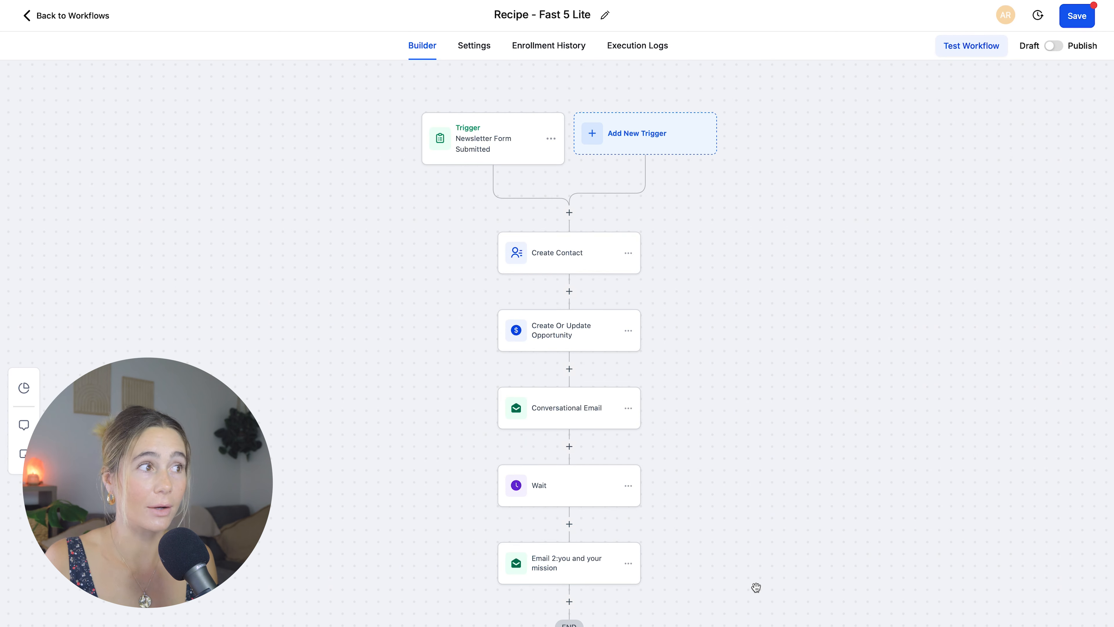
- Rename the workflow as "Newsletter Sign Up workflow" and save it
{"action": "left_click", "coordinate": [605, 15]}
{"action": "key", "text": "BackSpace"}
{"action": "key", "text": "BackSpace"}
{"action": "key", "text": "BackSpace"}
{"action": "key", "text": "BackSpace"}
{"action": "key", "text": "BackSpace"}
{"action": "key", "text": "BackSpace"}
{"action": "key", "text": "BackSpace"}
{"action": "key", "text": "BackSpace"}
{"action": "key", "text": "BackSpace"}
{"action": "key", "text": "BackSpace"}
{"action": "key", "text": "BackSpace"}
{"action": "key", "text": "BackSpace"}
{"action": "key", "text": "BackSpace"}
{"action": "key", "text": "BackSpace"}
{"action": "key", "text": "BackSpace"}
{"action": "key", "text": "BackSpace"}
{"action": "key", "text": "BackSpace"}
{"action": "key", "text": "BackSpace"}
{"action": "key", "text": "BackSpace"}
{"action": "key", "text": "BackSpace"}
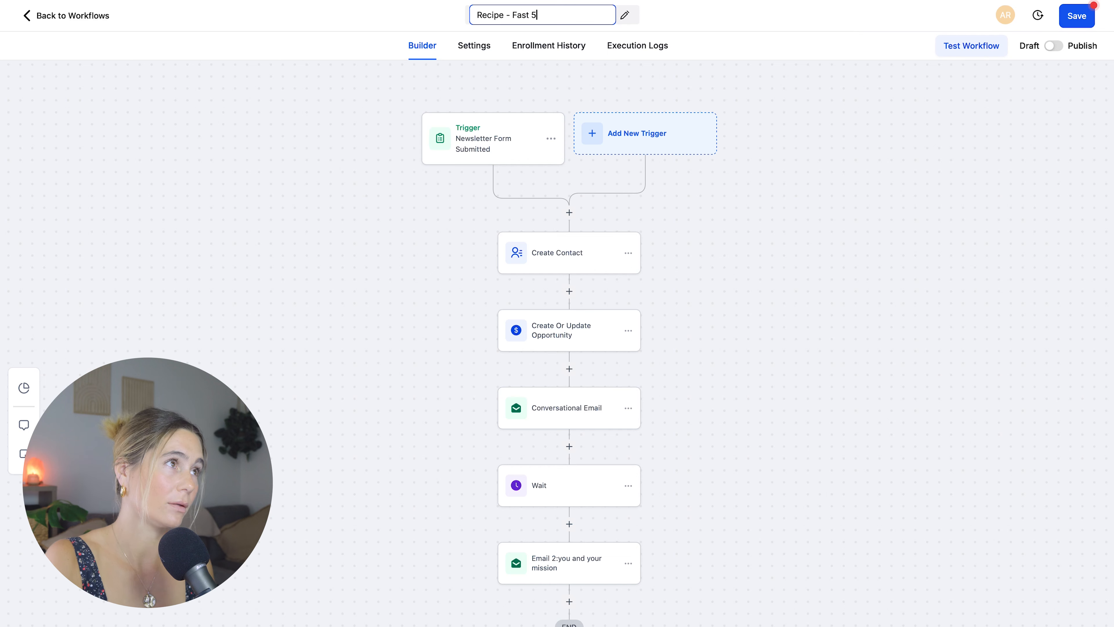
{"action": "type", "text": "Newsletter Sign Up "}
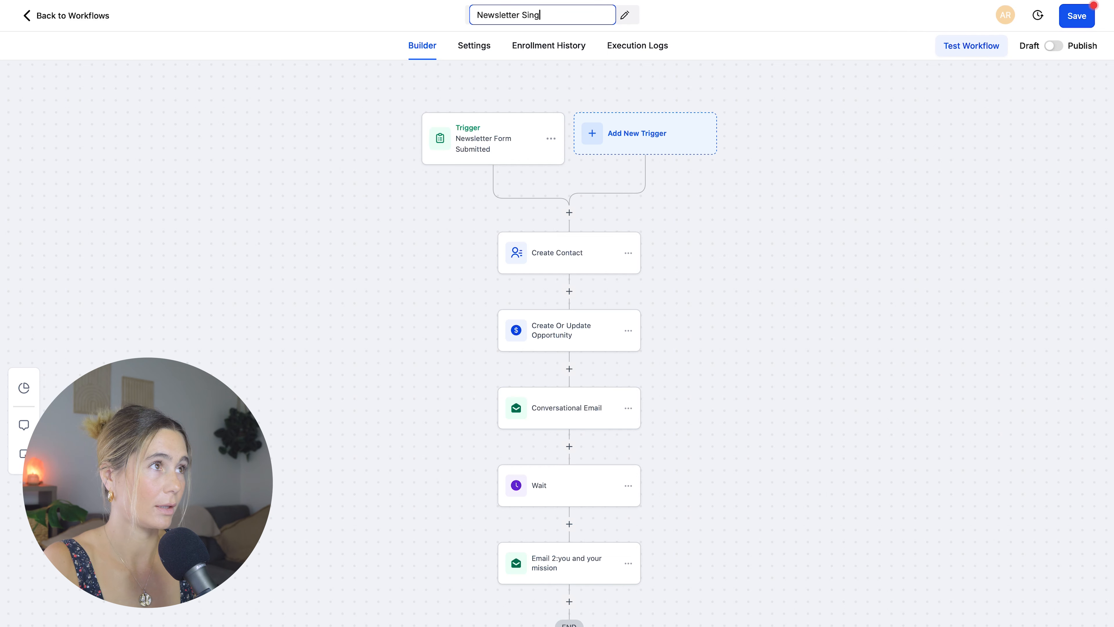
{"action": "type", "text": "workflow"}
{"action": "left_click", "coordinate": [1076, 15]}
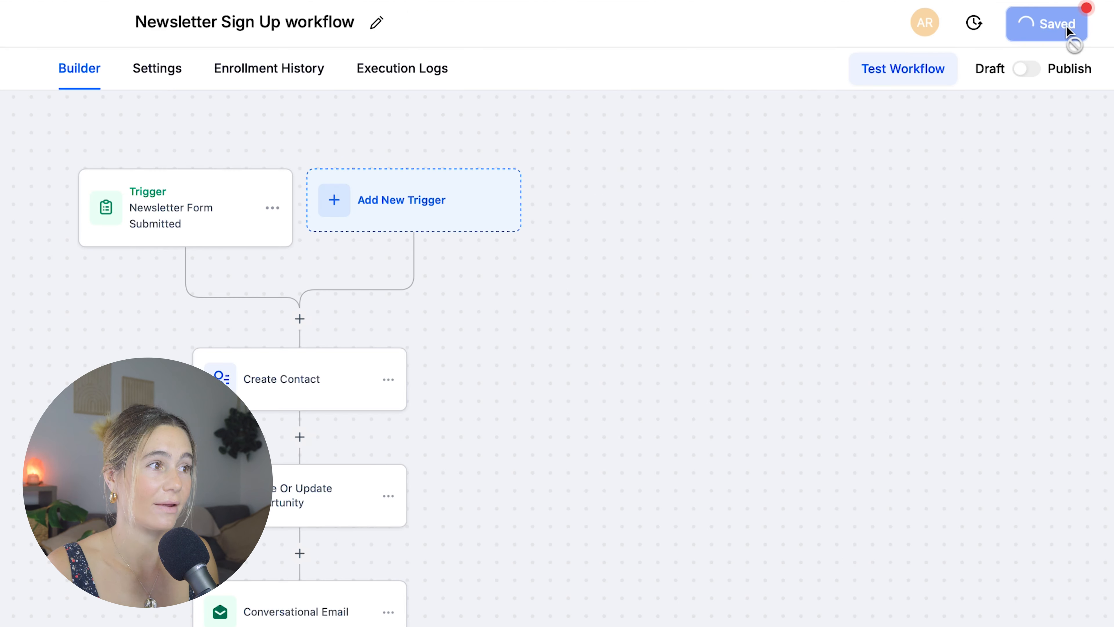